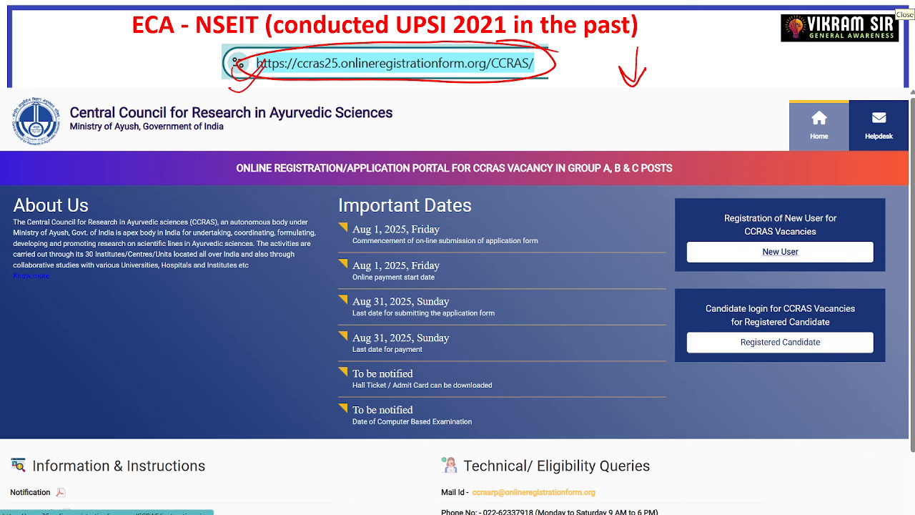
left_click_drag(143, 151, 265, 70)
left_click_drag(673, 229, 798, 202)
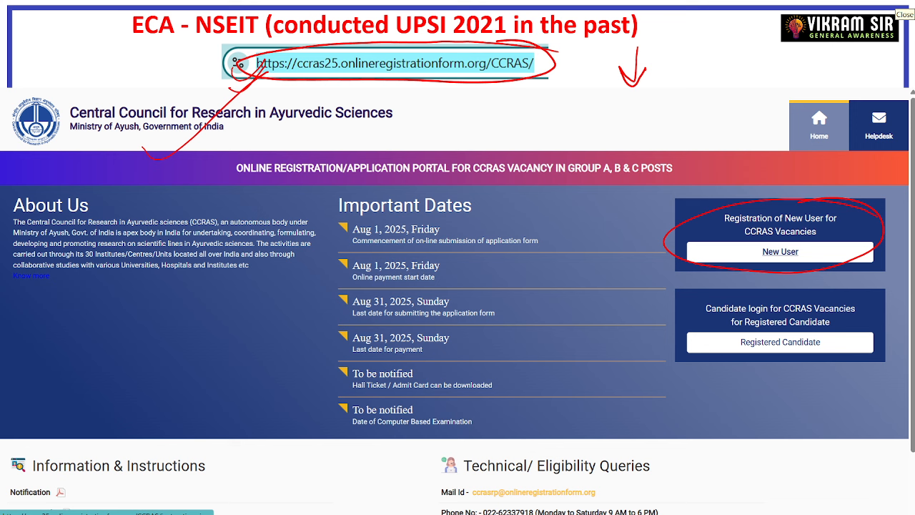
mouse_move(643, 243)
left_mouse_down()
mouse_move(674, 259)
mouse_move(735, 216)
left_mouse_up()
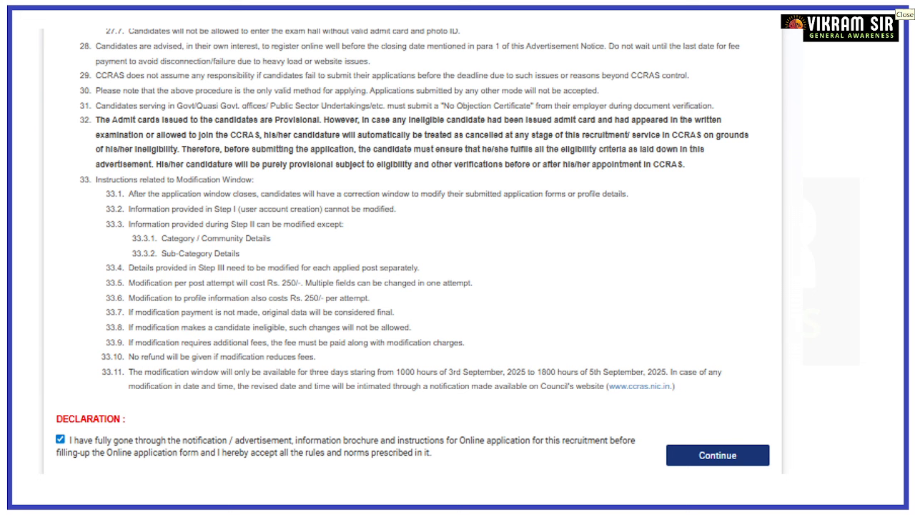
mouse_move(84, 424)
left_mouse_down()
mouse_move(45, 441)
mouse_move(85, 454)
mouse_move(57, 428)
mouse_move(50, 437)
mouse_move(84, 404)
mouse_move(43, 458)
mouse_move(57, 400)
mouse_move(29, 447)
left_mouse_up()
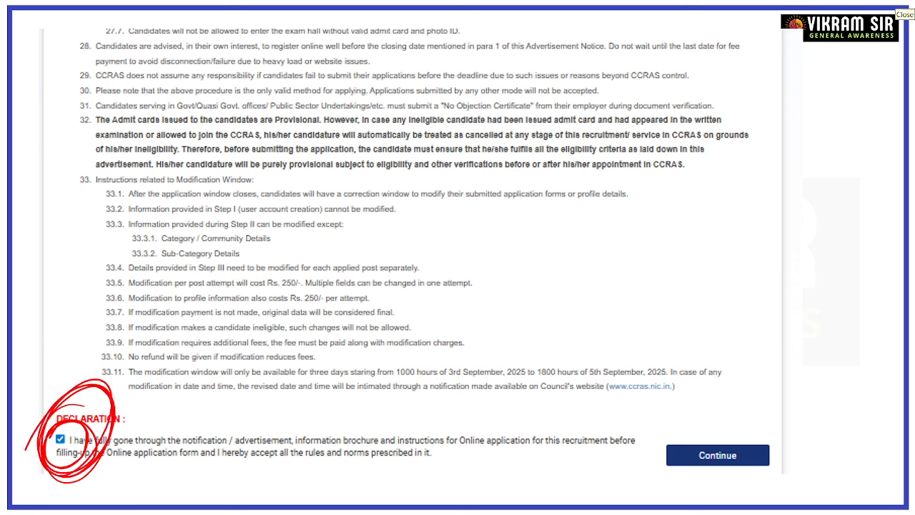
mouse_move(743, 428)
left_mouse_down()
mouse_move(786, 433)
mouse_move(672, 475)
mouse_move(778, 436)
mouse_move(707, 427)
left_mouse_up()
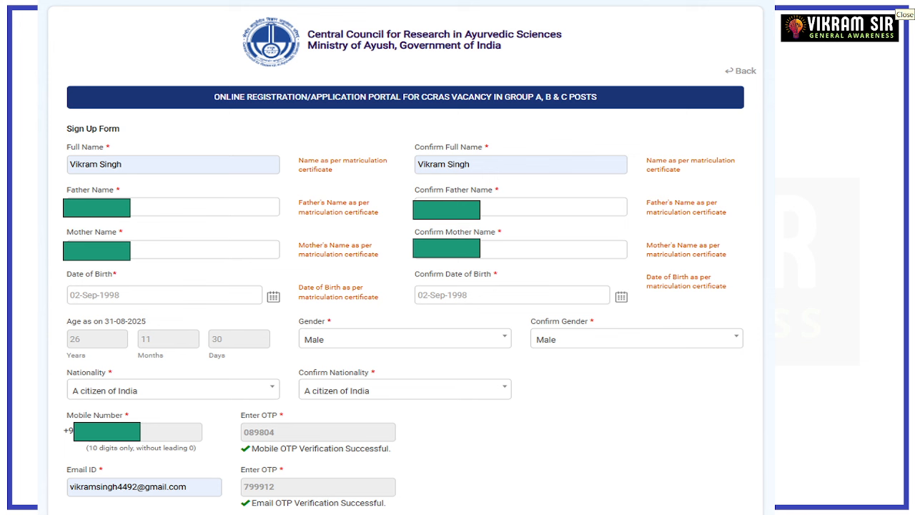
mouse_move(147, 147)
left_mouse_down()
mouse_move(92, 140)
mouse_move(154, 154)
left_mouse_up()
left_click_drag(96, 168, 109, 149)
mouse_move(406, 143)
left_mouse_down()
mouse_move(489, 139)
mouse_move(491, 154)
left_mouse_up()
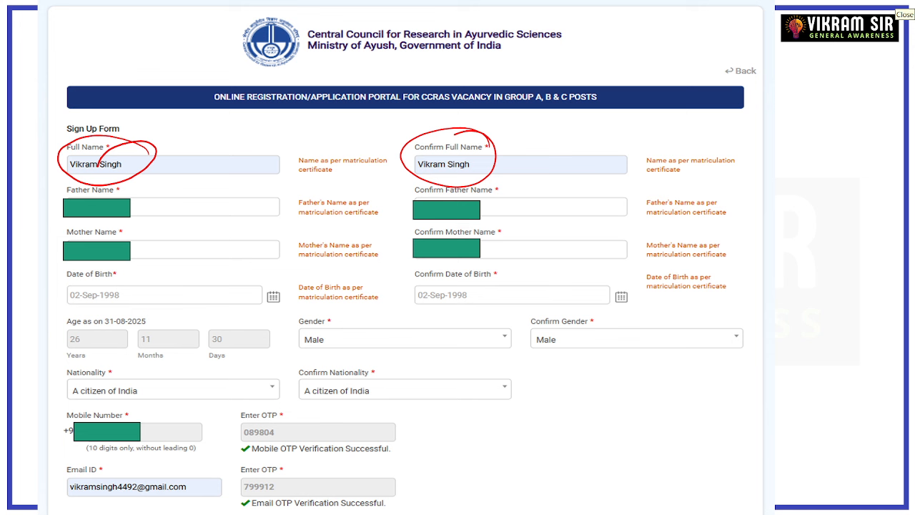
mouse_move(136, 202)
left_mouse_down()
mouse_move(102, 188)
mouse_move(91, 206)
left_mouse_up()
mouse_move(495, 196)
left_mouse_down()
mouse_move(450, 229)
mouse_move(421, 184)
left_mouse_up()
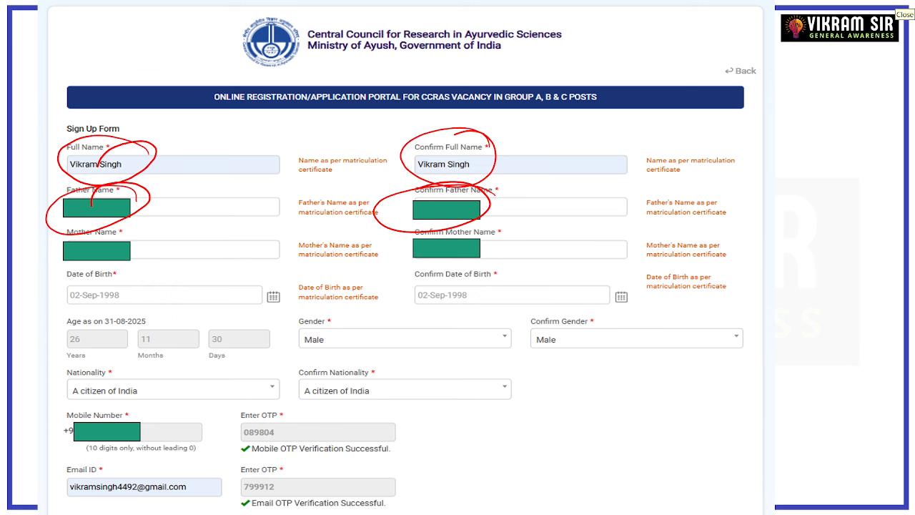
mouse_move(137, 240)
left_mouse_down()
mouse_move(108, 279)
mouse_move(93, 245)
left_mouse_up()
mouse_move(457, 223)
left_mouse_down()
mouse_move(392, 253)
mouse_move(432, 218)
left_mouse_up()
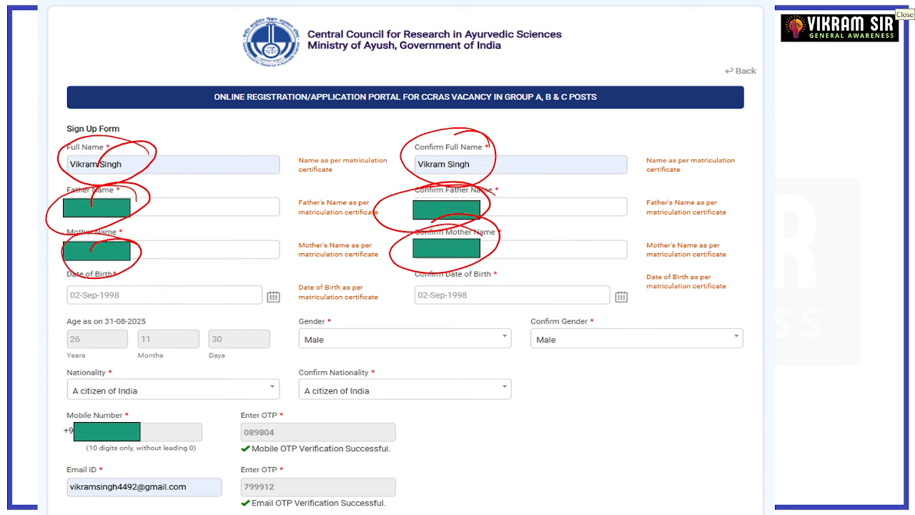
mouse_move(146, 279)
left_mouse_down()
mouse_move(132, 275)
mouse_move(140, 294)
mouse_move(74, 323)
left_mouse_up()
mouse_move(493, 299)
left_mouse_down()
mouse_move(491, 290)
mouse_move(424, 290)
left_mouse_up()
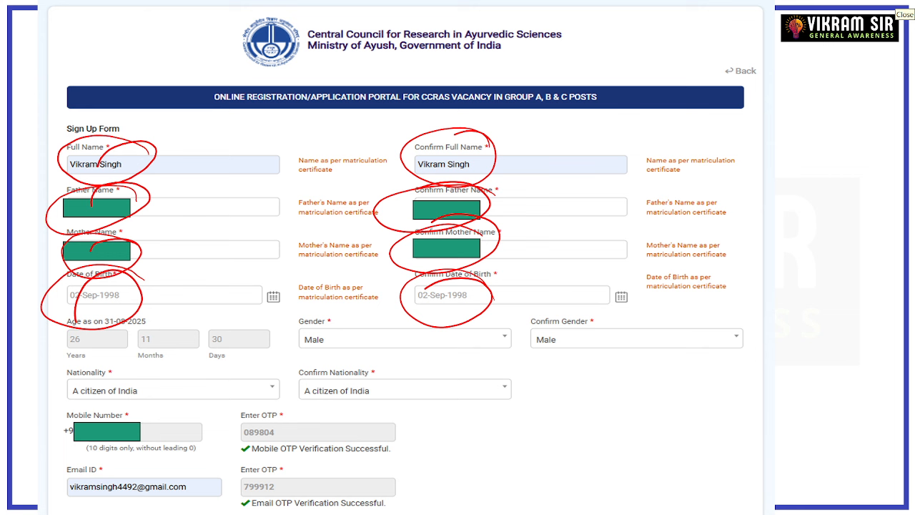
mouse_move(275, 320)
left_mouse_down()
mouse_move(147, 312)
mouse_move(57, 353)
mouse_move(204, 323)
left_mouse_up()
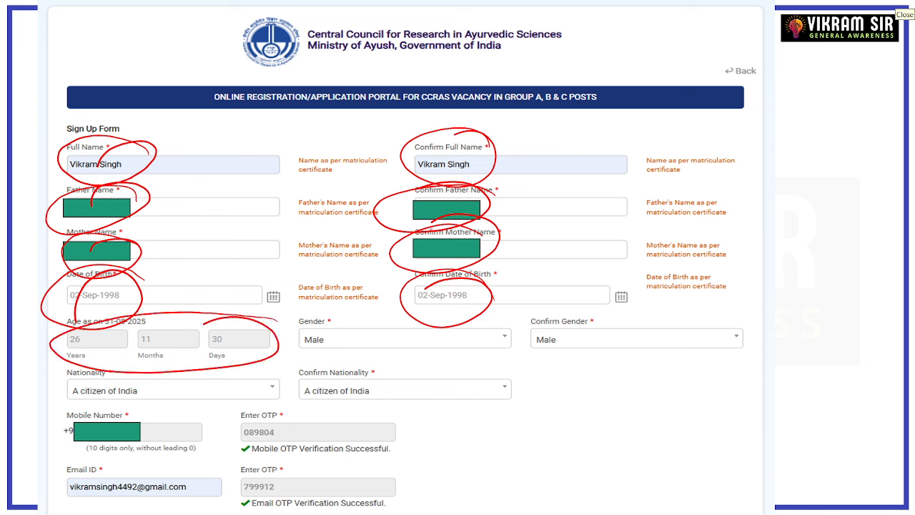
mouse_move(522, 325)
left_mouse_down()
mouse_move(411, 316)
mouse_move(508, 336)
left_mouse_up()
left_click_drag(422, 352, 486, 315)
mouse_move(731, 326)
left_mouse_down()
mouse_move(722, 331)
mouse_move(732, 334)
left_mouse_up()
left_click_drag(643, 322, 727, 314)
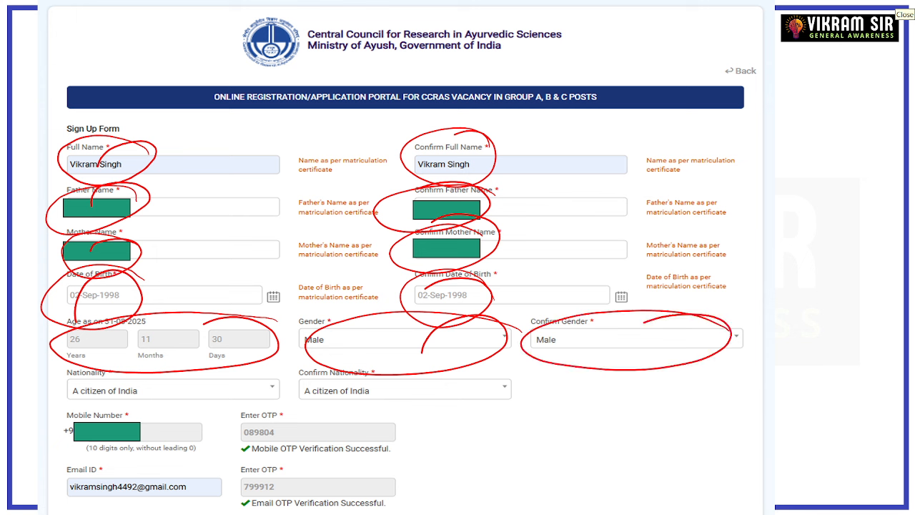
left_click_drag(261, 370, 236, 409)
left_click_drag(181, 401, 259, 379)
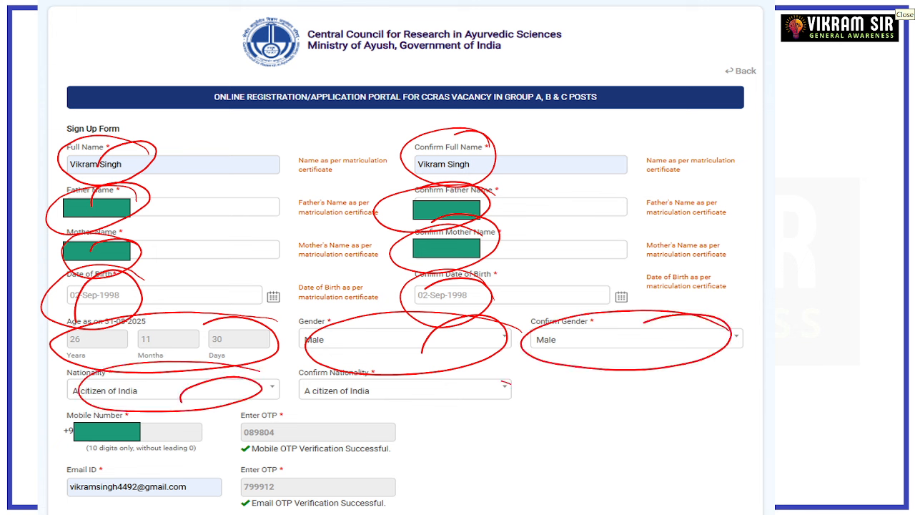
left_click_drag(446, 365, 505, 390)
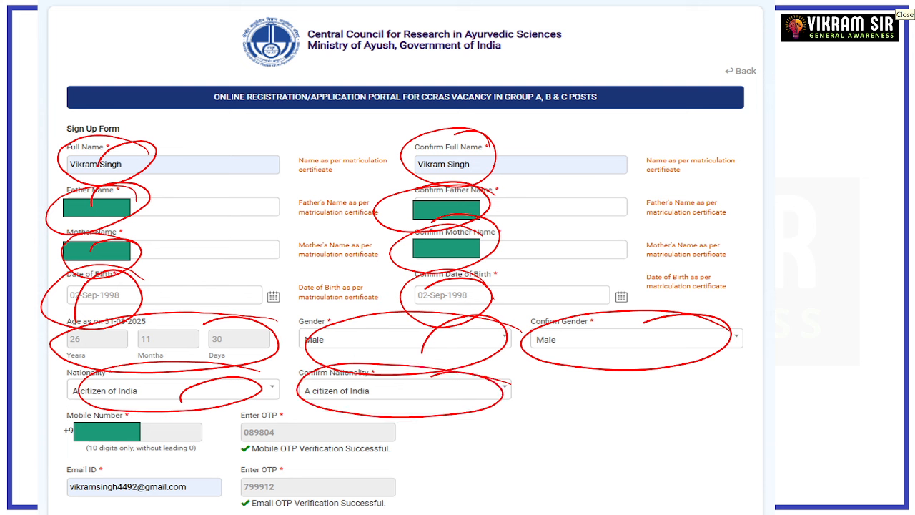
mouse_move(179, 413)
left_mouse_down()
mouse_move(93, 465)
mouse_move(191, 433)
left_mouse_up()
left_click_drag(111, 441, 168, 409)
mouse_move(100, 472)
left_mouse_down()
mouse_move(194, 480)
mouse_move(208, 493)
left_mouse_up()
mouse_move(304, 411)
left_mouse_down()
mouse_move(247, 464)
mouse_move(309, 416)
left_mouse_up()
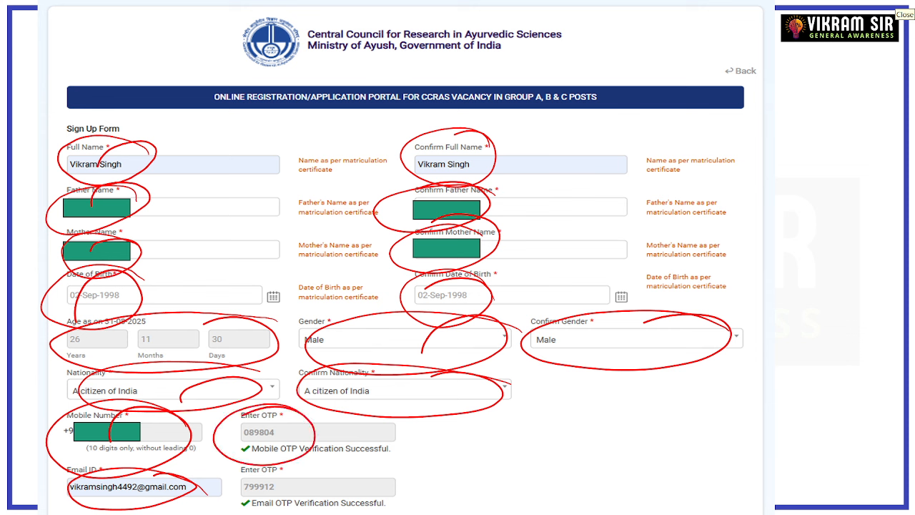
left_click_drag(385, 372, 310, 428)
mouse_move(409, 471)
left_mouse_down()
mouse_move(357, 456)
mouse_move(391, 497)
left_mouse_up()
mouse_move(336, 475)
left_mouse_down()
mouse_move(400, 487)
mouse_move(443, 445)
left_mouse_up()
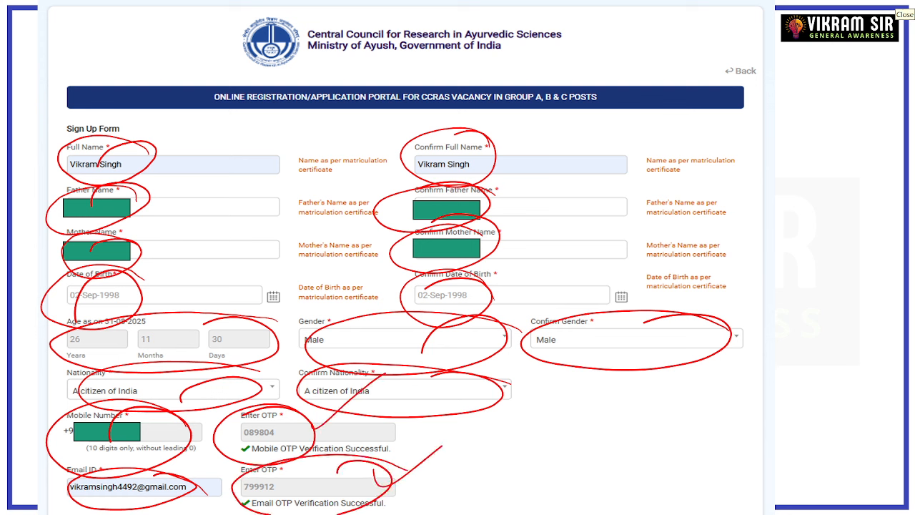
mouse_move(250, 423)
left_mouse_down()
mouse_move(375, 454)
mouse_move(240, 422)
left_mouse_up()
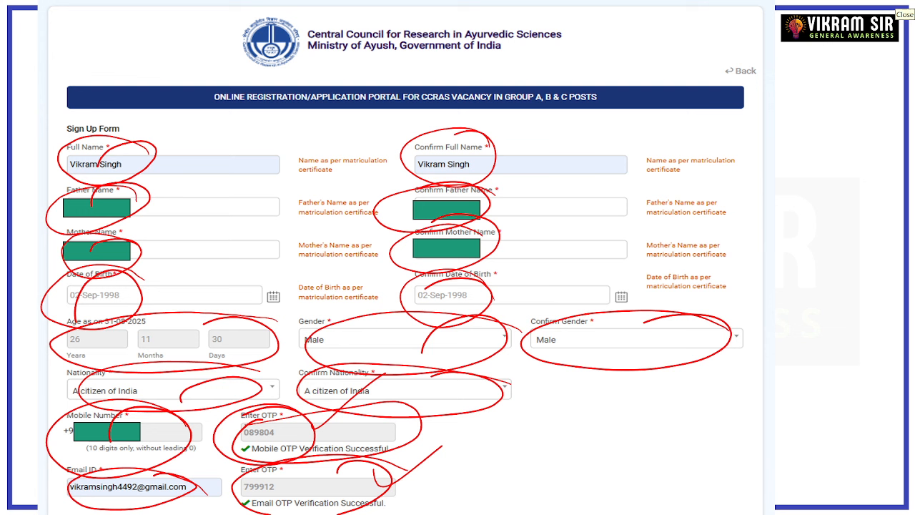
left_click_drag(529, 428, 582, 407)
mouse_move(185, 470)
left_mouse_down()
mouse_move(80, 461)
mouse_move(68, 511)
left_mouse_up()
left_click_drag(541, 454, 589, 443)
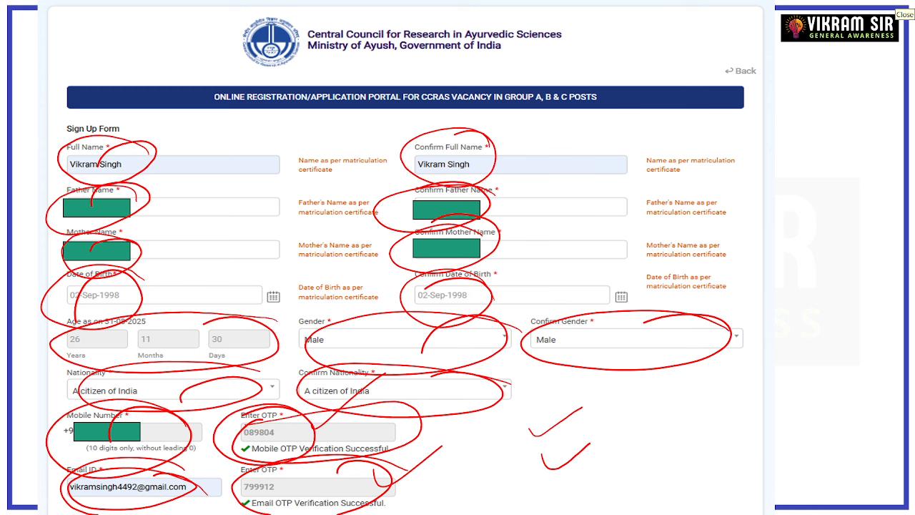
mouse_move(304, 402)
left_mouse_down()
mouse_move(243, 447)
mouse_move(250, 418)
left_mouse_up()
mouse_move(299, 397)
left_mouse_down()
mouse_move(313, 437)
mouse_move(263, 405)
left_mouse_up()
left_click_drag(317, 458, 222, 513)
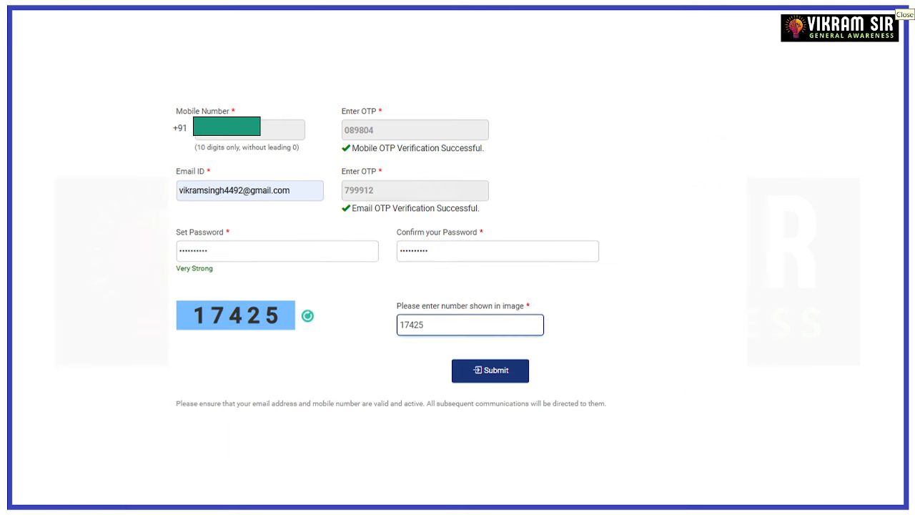
left_click_drag(339, 145, 407, 120)
left_click_drag(342, 187, 425, 150)
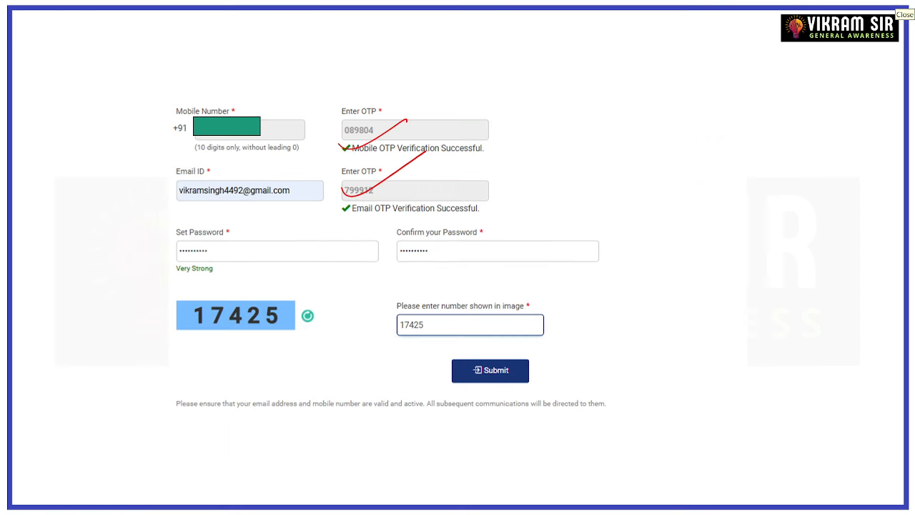
mouse_move(262, 231)
left_mouse_down()
mouse_move(152, 249)
mouse_move(197, 238)
left_mouse_up()
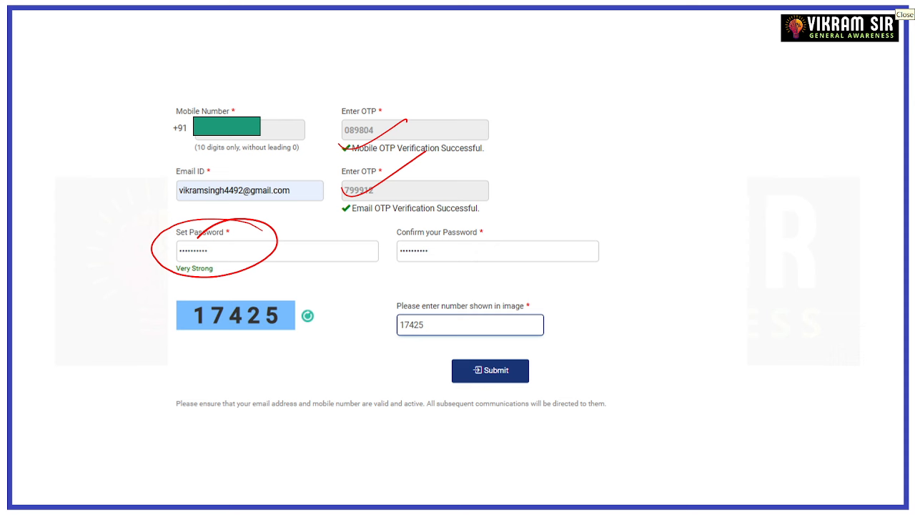
mouse_move(591, 120)
left_mouse_down()
mouse_move(615, 113)
mouse_move(626, 138)
left_mouse_up()
left_click_drag(630, 116, 638, 130)
left_click_drag(657, 128, 669, 113)
mouse_move(676, 113)
left_mouse_down()
mouse_move(730, 114)
mouse_move(733, 100)
mouse_move(741, 121)
left_mouse_up()
left_click_drag(750, 99, 763, 117)
mouse_move(768, 99)
left_mouse_down()
mouse_move(774, 114)
mouse_move(791, 108)
left_mouse_up()
left_click_drag(793, 94, 812, 119)
left_click_drag(583, 173, 833, 116)
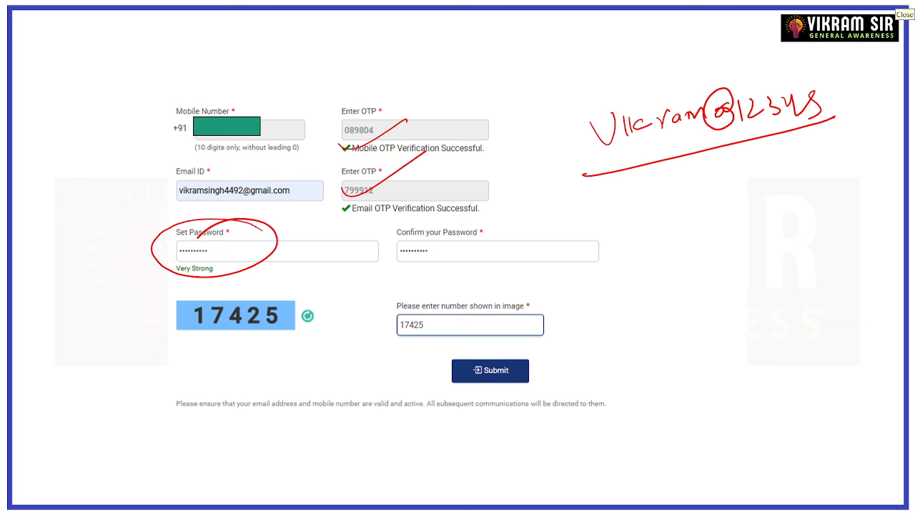
mouse_move(607, 100)
left_mouse_down()
mouse_move(599, 160)
mouse_move(578, 126)
left_mouse_up()
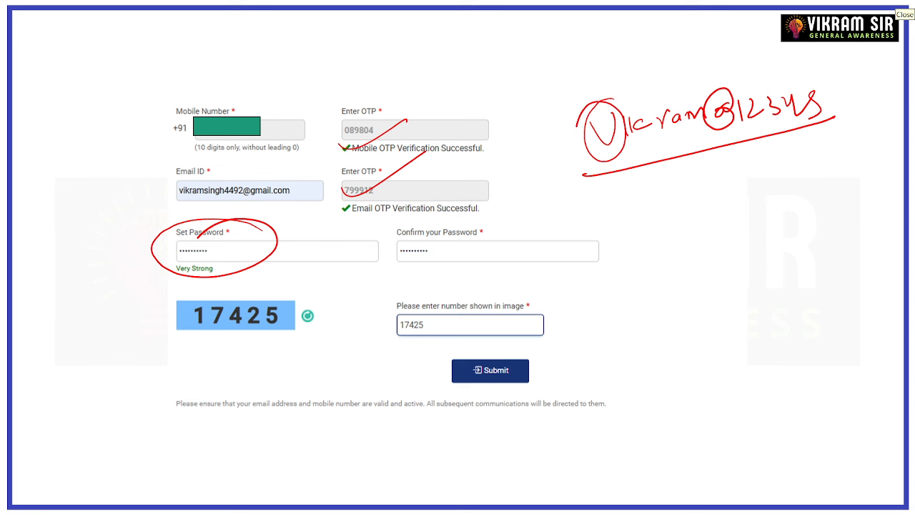
left_click_drag(713, 64, 715, 95)
mouse_move(815, 82)
left_mouse_down()
mouse_move(820, 134)
mouse_move(786, 85)
left_mouse_up()
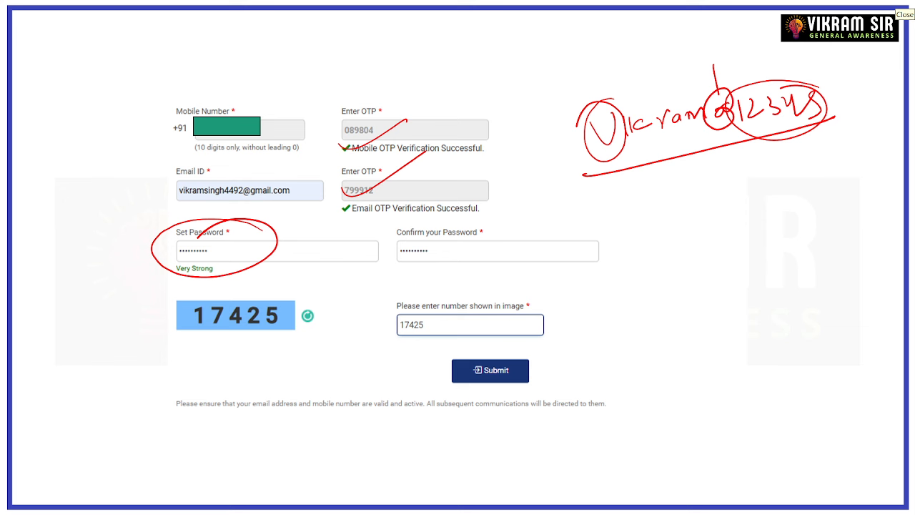
left_click_drag(593, 157, 696, 132)
mouse_move(630, 230)
left_mouse_down()
mouse_move(643, 187)
mouse_move(641, 241)
left_mouse_up()
mouse_move(634, 219)
left_mouse_down()
mouse_move(685, 211)
mouse_move(696, 220)
mouse_move(726, 209)
mouse_move(738, 187)
mouse_move(766, 208)
mouse_move(798, 188)
left_mouse_up()
left_click_drag(822, 183, 820, 185)
left_click_drag(624, 263, 836, 210)
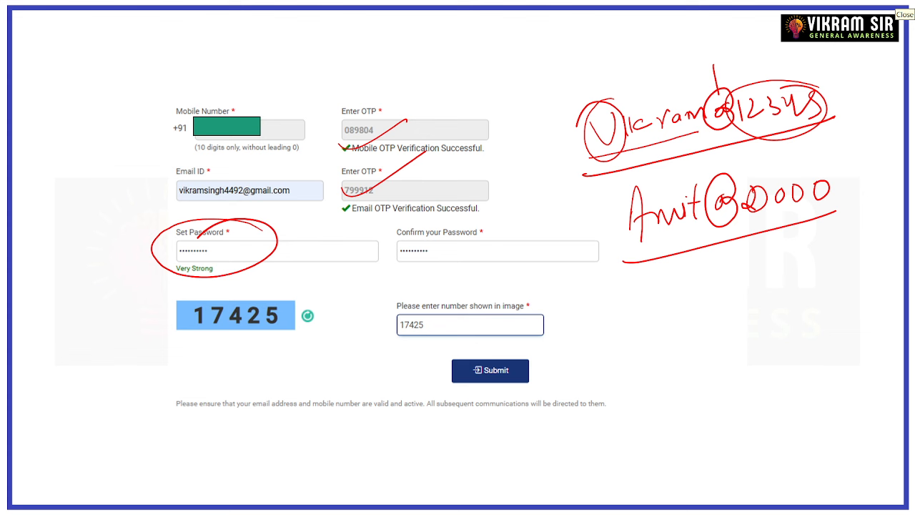
left_click_drag(752, 255, 729, 279)
left_click_drag(734, 245, 739, 305)
mouse_move(789, 252)
left_mouse_down()
mouse_move(789, 280)
mouse_move(805, 285)
left_mouse_up()
left_click_drag(790, 264, 816, 257)
mouse_move(779, 276)
left_mouse_down()
mouse_move(824, 263)
mouse_move(782, 230)
mouse_move(795, 229)
left_mouse_up()
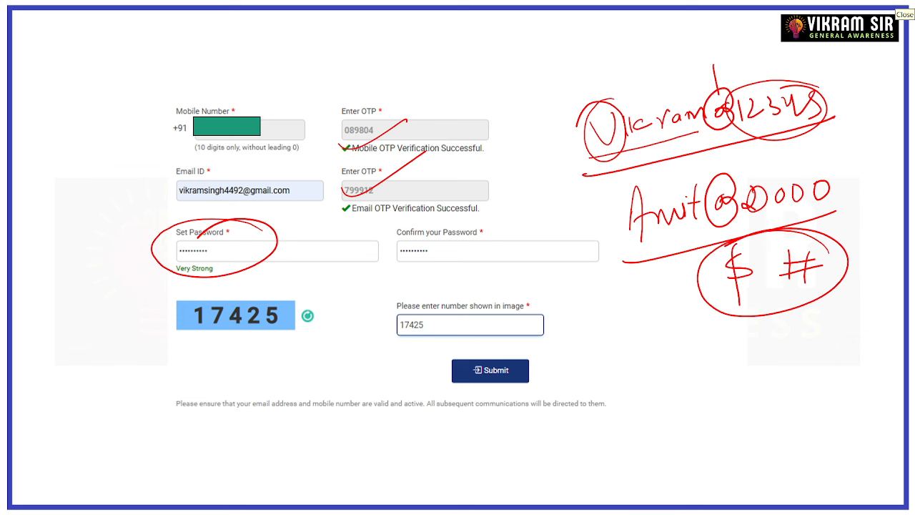
left_click_drag(645, 183, 649, 195)
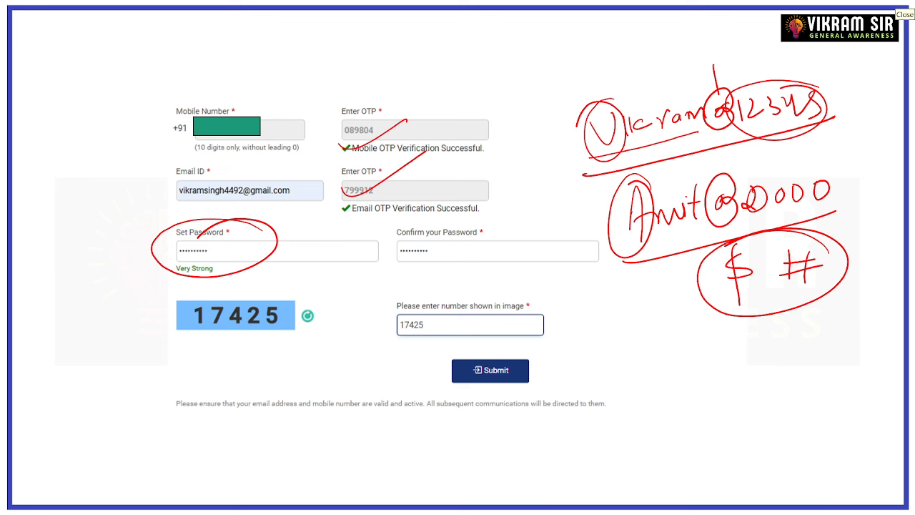
left_click_drag(743, 182, 737, 230)
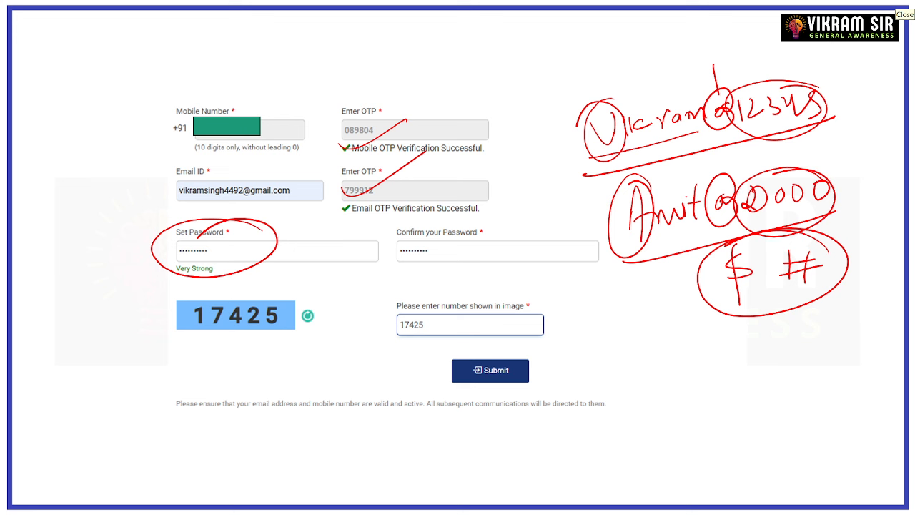
mouse_move(257, 222)
left_mouse_down()
mouse_move(214, 218)
mouse_move(251, 257)
left_mouse_up()
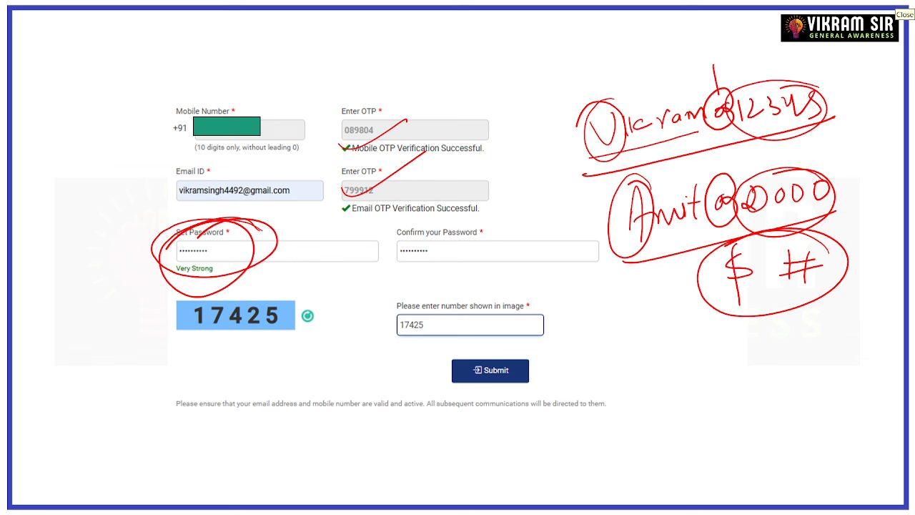
mouse_move(854, 174)
left_mouse_down()
mouse_move(625, 187)
mouse_move(834, 212)
left_mouse_up()
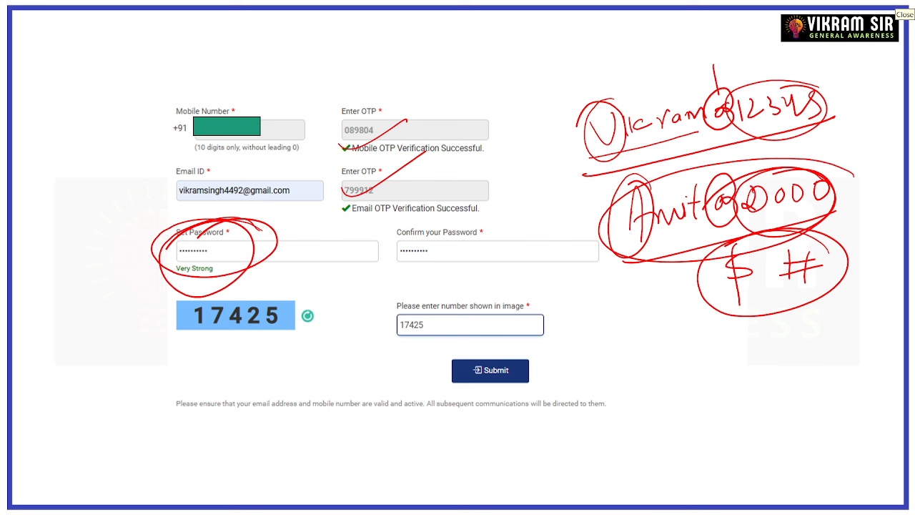
mouse_move(839, 164)
left_mouse_down()
mouse_move(646, 183)
mouse_move(815, 187)
left_mouse_up()
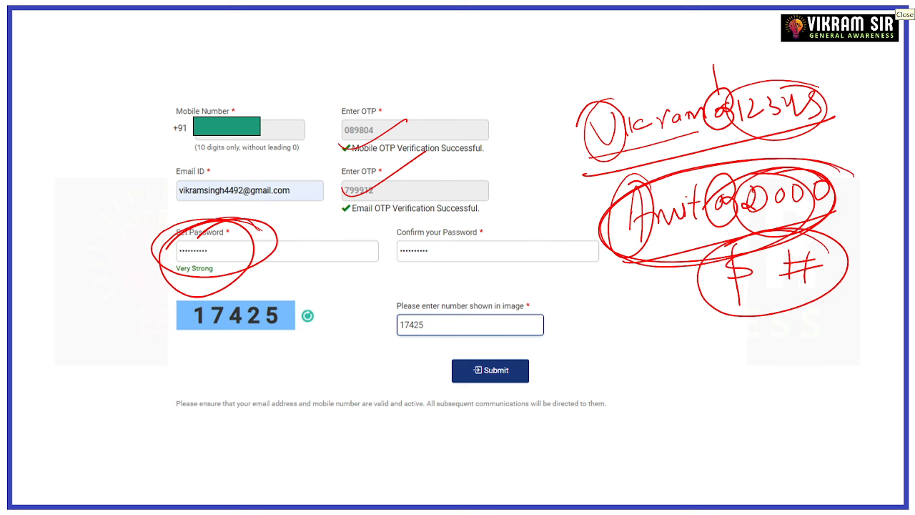
left_click_drag(490, 232, 471, 218)
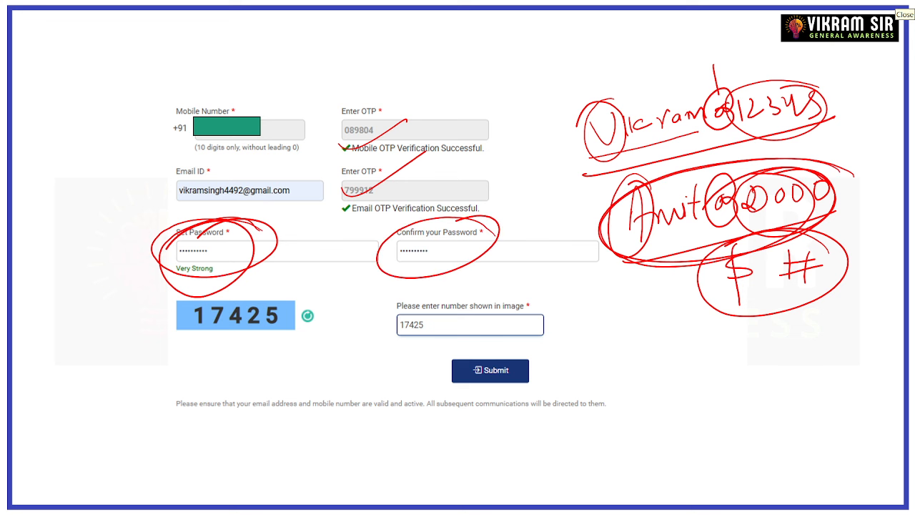
mouse_move(307, 299)
left_mouse_down()
mouse_move(180, 296)
mouse_move(312, 330)
mouse_move(188, 334)
left_mouse_up()
mouse_move(459, 300)
left_mouse_down()
mouse_move(384, 321)
mouse_move(358, 356)
left_mouse_up()
mouse_move(544, 347)
left_mouse_down()
mouse_move(561, 359)
mouse_move(499, 350)
left_mouse_up()
key("Right")
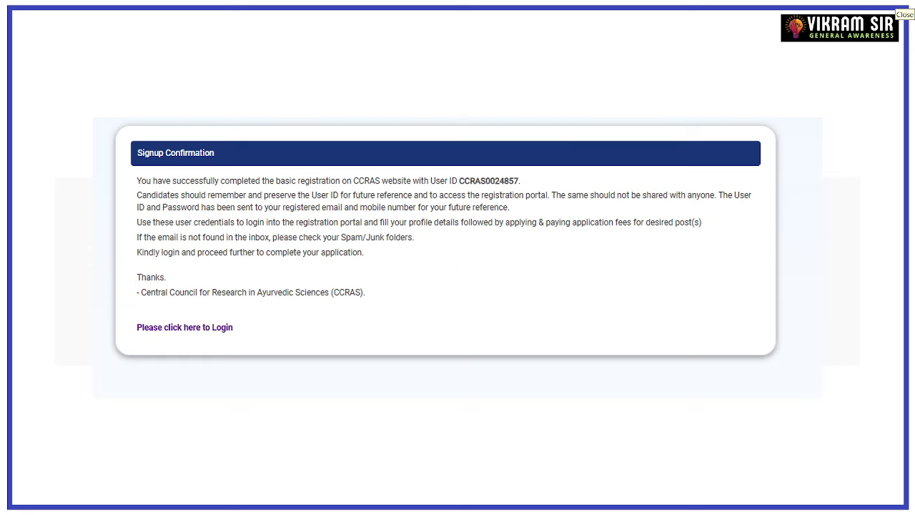
mouse_move(789, 109)
left_mouse_down()
mouse_move(236, 78)
mouse_move(636, 318)
mouse_move(704, 108)
left_mouse_up()
left_click_drag(469, 187, 544, 163)
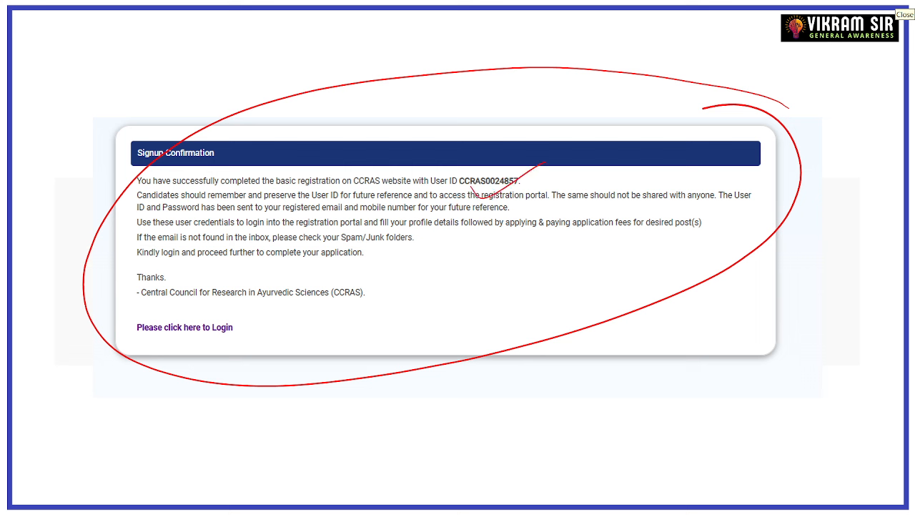
mouse_move(484, 119)
left_mouse_down()
mouse_move(554, 81)
mouse_move(552, 97)
left_mouse_up()
left_click_drag(473, 166, 500, 153)
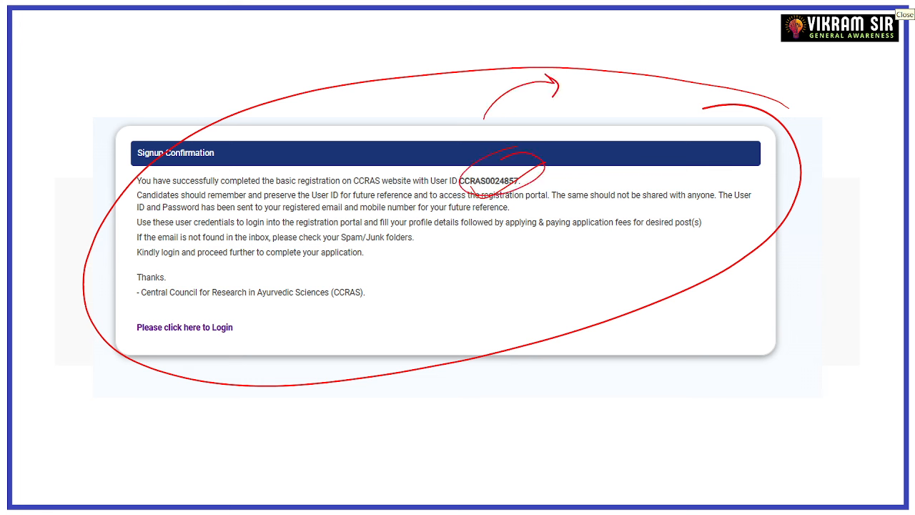
mouse_move(261, 323)
left_mouse_down()
mouse_move(131, 335)
mouse_move(150, 336)
left_mouse_up()
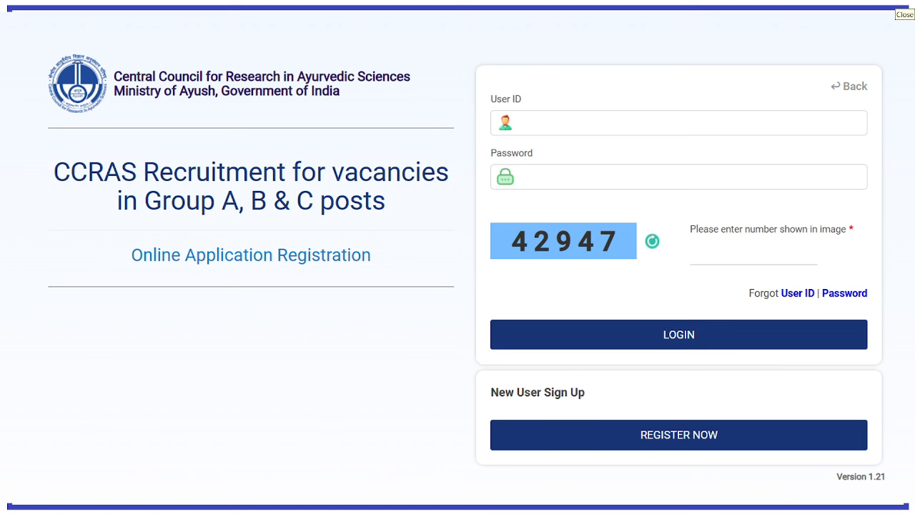
mouse_move(308, 125)
left_mouse_down()
mouse_move(353, 118)
mouse_move(384, 93)
left_mouse_up()
left_click_drag(325, 152, 398, 108)
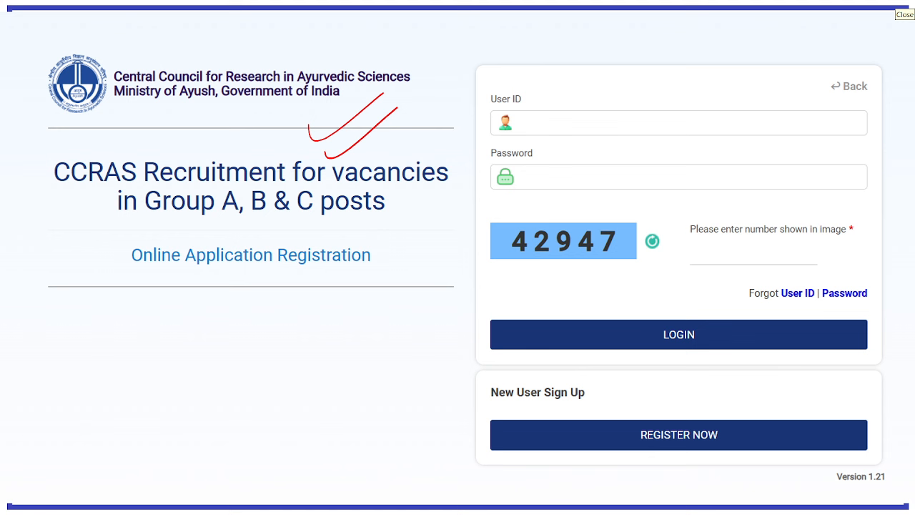
mouse_move(530, 148)
left_mouse_down()
mouse_move(593, 96)
mouse_move(574, 151)
mouse_move(482, 155)
mouse_move(535, 213)
mouse_move(762, 163)
mouse_move(526, 207)
left_mouse_up()
mouse_move(659, 224)
left_mouse_down()
mouse_move(614, 205)
mouse_move(505, 233)
mouse_move(499, 245)
left_mouse_up()
mouse_move(637, 220)
left_mouse_down()
mouse_move(739, 257)
mouse_move(709, 270)
left_mouse_up()
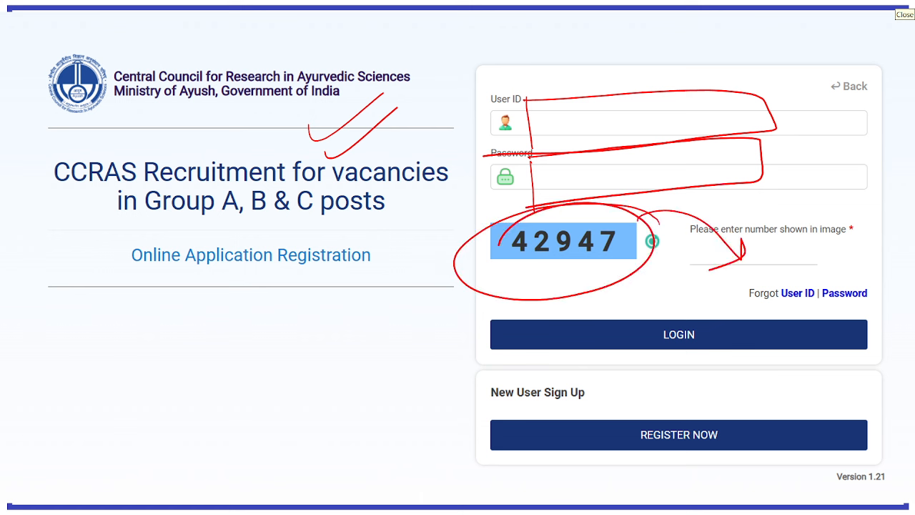
mouse_move(733, 316)
left_mouse_down()
mouse_move(722, 304)
mouse_move(656, 307)
left_mouse_up()
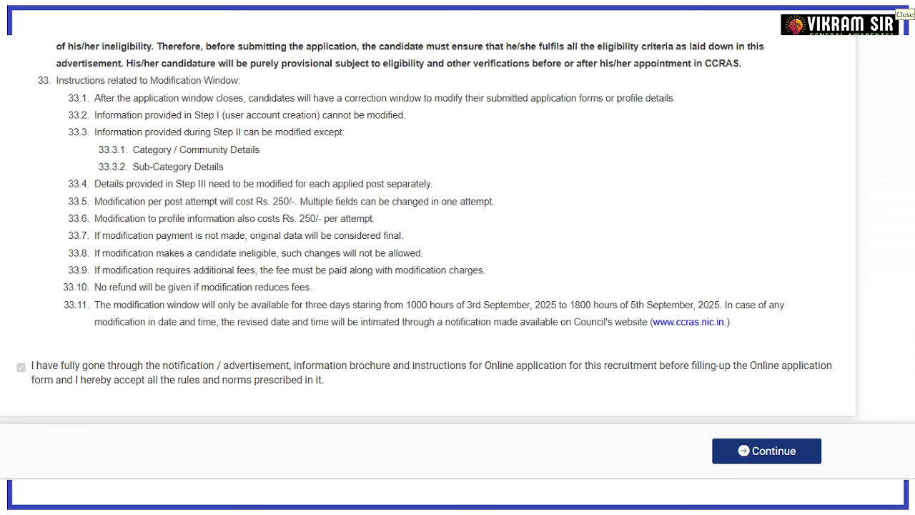
mouse_move(26, 352)
left_mouse_down()
mouse_move(30, 390)
mouse_move(6, 361)
mouse_move(3, 395)
mouse_move(1, 353)
left_mouse_up()
mouse_move(824, 428)
left_mouse_down()
mouse_move(822, 440)
mouse_move(835, 437)
mouse_move(704, 421)
mouse_move(853, 427)
left_mouse_up()
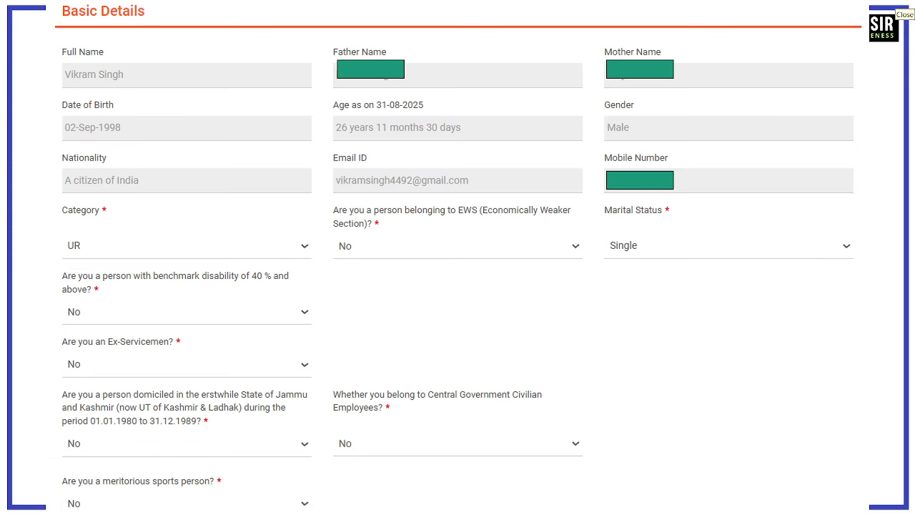
left_click_drag(172, 75, 290, 43)
left_click_drag(416, 77, 528, 61)
left_click_drag(616, 71, 709, 54)
left_click_drag(209, 143, 306, 117)
left_click_drag(404, 139, 511, 125)
left_click_drag(623, 143, 732, 115)
left_click_drag(797, 82, 859, 70)
mouse_move(666, 195)
left_mouse_down()
mouse_move(697, 200)
mouse_move(742, 171)
left_mouse_up()
left_click_drag(225, 196, 326, 166)
left_click_drag(353, 197, 439, 168)
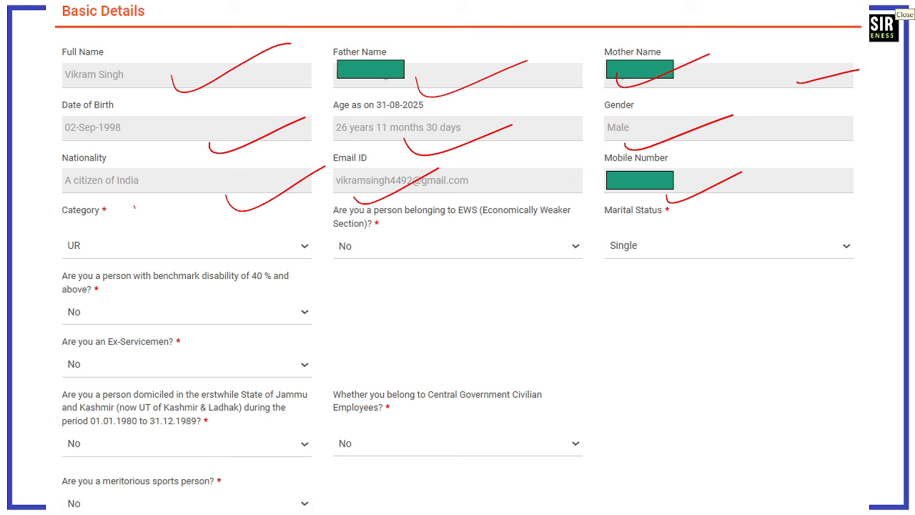
mouse_move(134, 208)
left_mouse_down()
mouse_move(154, 214)
mouse_move(73, 236)
left_mouse_up()
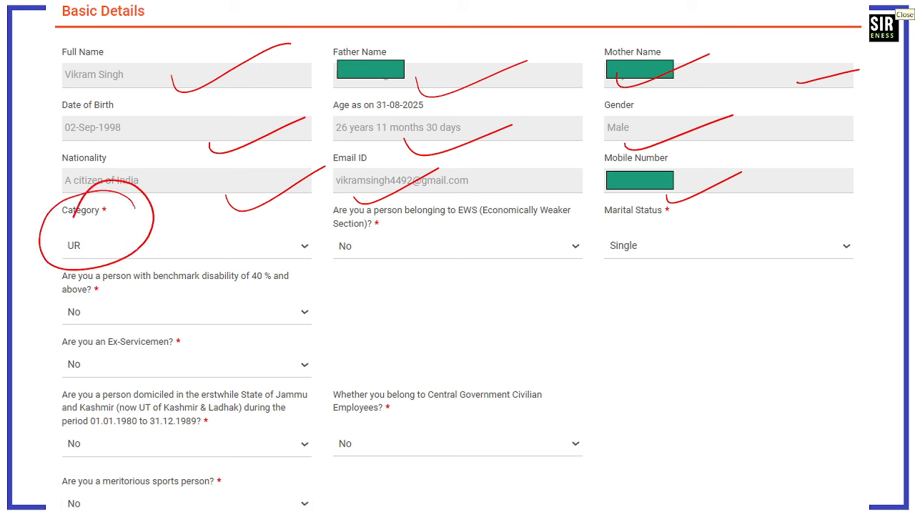
left_click_drag(298, 248, 296, 290)
mouse_move(447, 223)
left_mouse_down()
mouse_move(420, 195)
mouse_move(570, 214)
left_mouse_up()
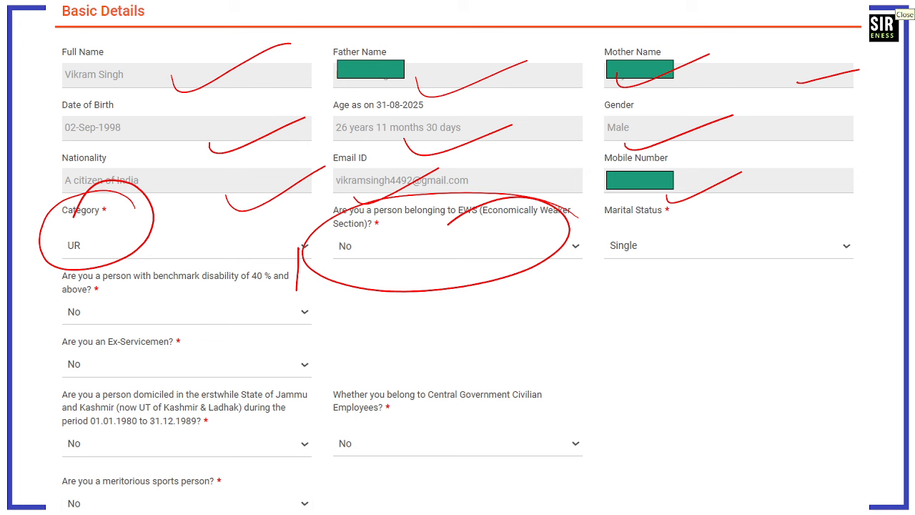
mouse_move(856, 244)
left_mouse_down()
mouse_move(711, 215)
mouse_move(754, 212)
left_mouse_up()
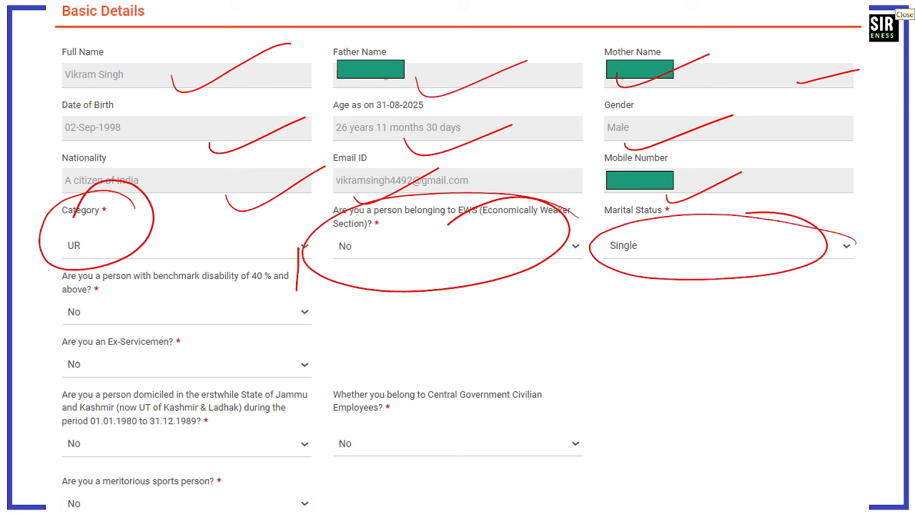
left_click_drag(649, 258, 693, 242)
mouse_move(312, 276)
left_mouse_down()
mouse_move(47, 311)
mouse_move(242, 267)
left_mouse_up()
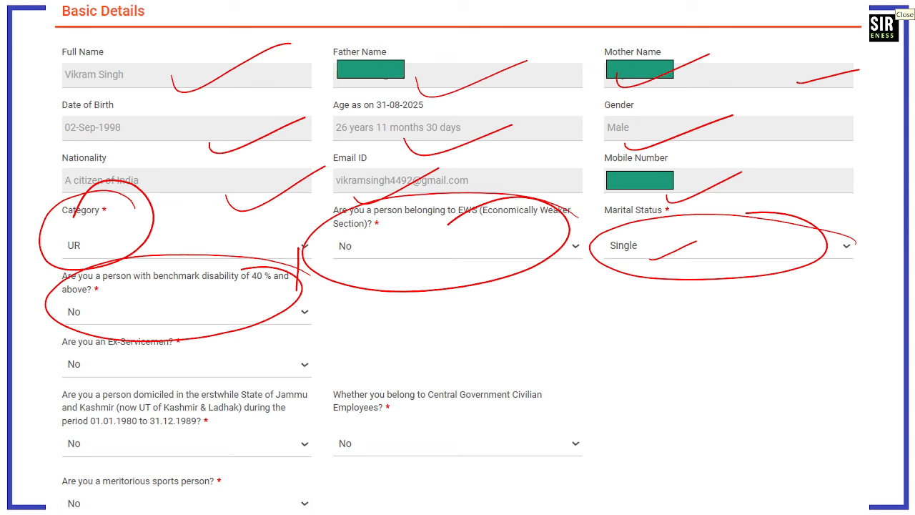
left_click_drag(284, 306, 354, 278)
mouse_move(202, 341)
left_mouse_down()
mouse_move(172, 323)
mouse_move(191, 350)
mouse_move(111, 337)
left_mouse_up()
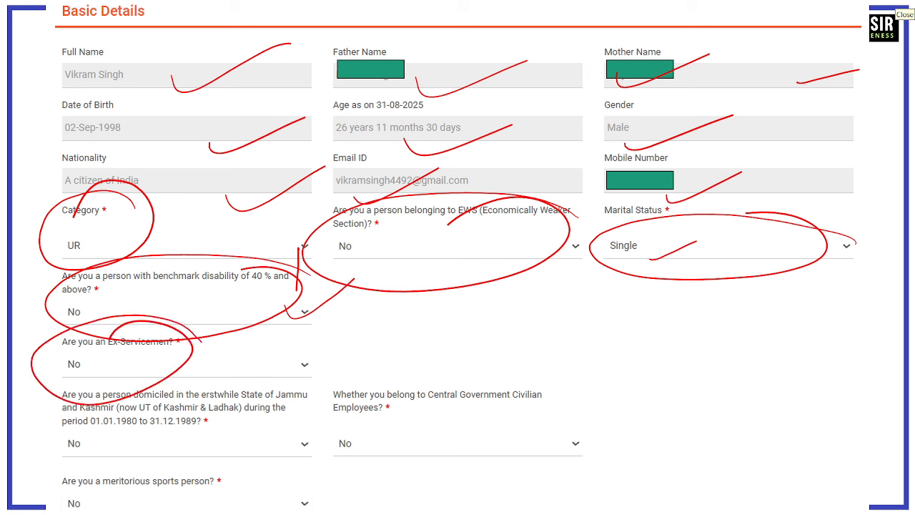
mouse_move(271, 393)
left_mouse_down()
mouse_move(116, 392)
mouse_move(276, 425)
left_mouse_up()
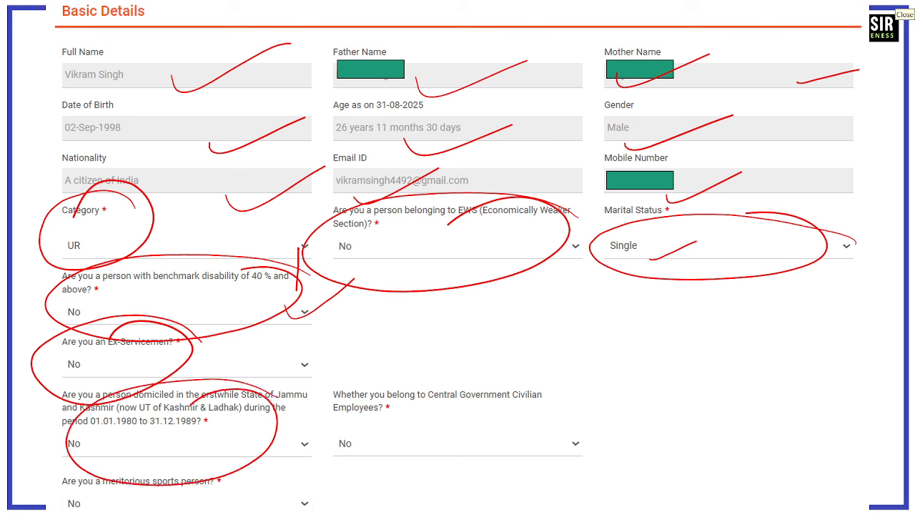
mouse_move(582, 412)
left_mouse_down()
mouse_move(443, 476)
mouse_move(575, 422)
left_mouse_up()
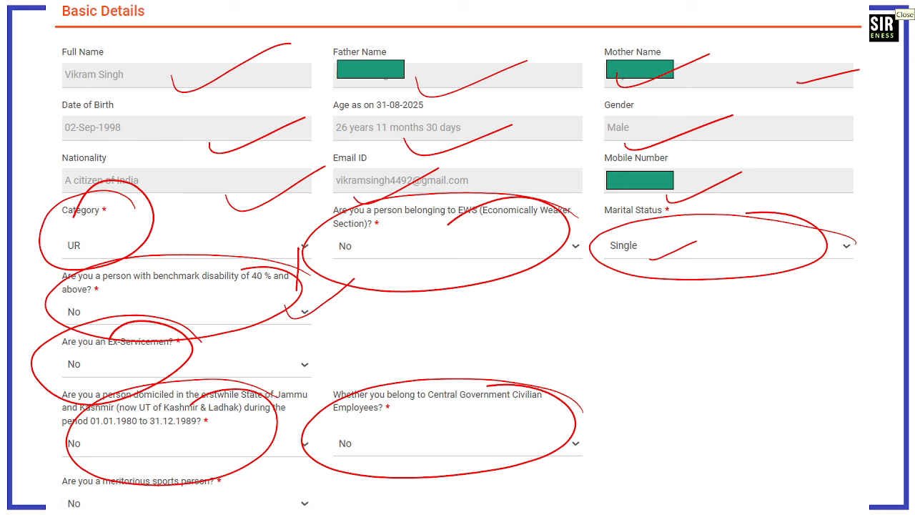
mouse_move(441, 445)
left_mouse_down()
mouse_move(440, 474)
mouse_move(390, 513)
left_mouse_up()
left_click_drag(449, 473, 400, 513)
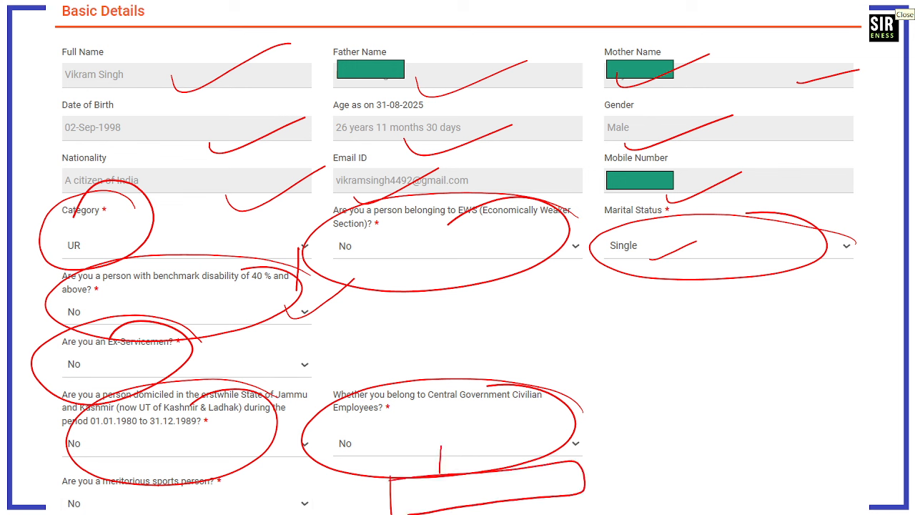
left_click_drag(596, 455, 642, 450)
mouse_move(590, 474)
left_mouse_down()
mouse_move(599, 481)
mouse_move(658, 453)
left_mouse_up()
left_click_drag(140, 486, 232, 445)
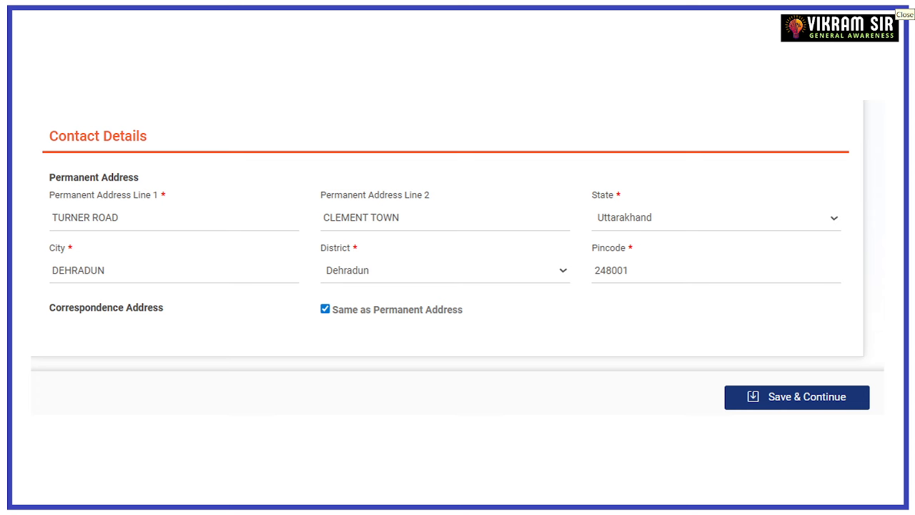
mouse_move(205, 105)
left_mouse_down()
mouse_move(61, 101)
mouse_move(96, 369)
left_mouse_up()
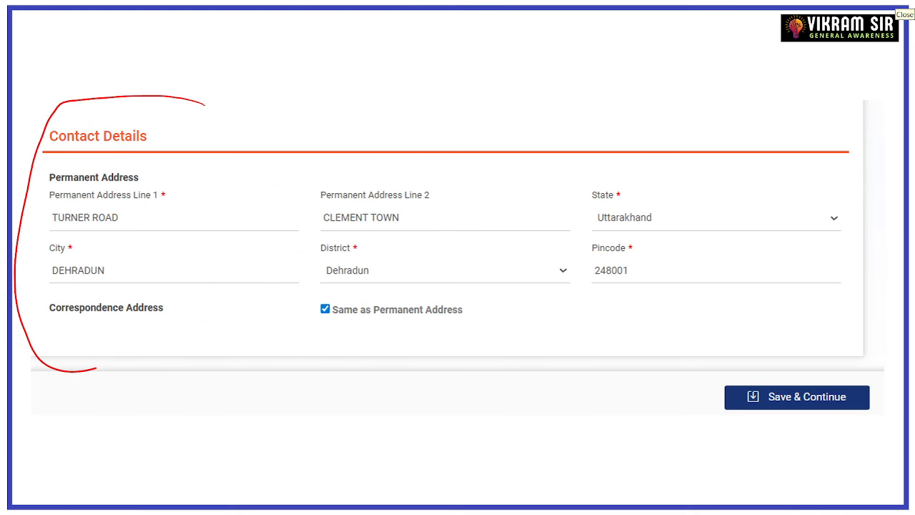
mouse_move(175, 103)
left_mouse_down()
mouse_move(46, 150)
mouse_move(129, 363)
left_mouse_up()
mouse_move(163, 168)
left_mouse_down()
mouse_move(43, 187)
mouse_move(68, 184)
left_mouse_up()
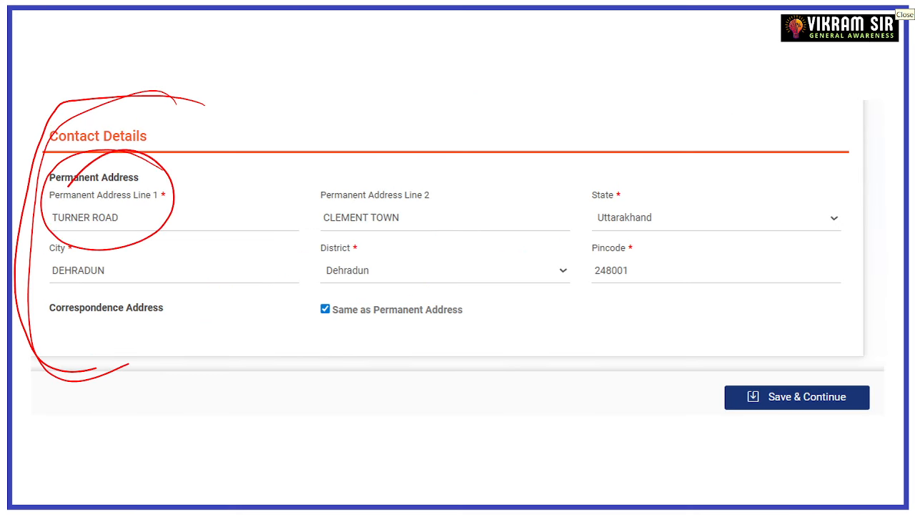
mouse_move(443, 191)
left_mouse_down()
mouse_move(336, 180)
mouse_move(293, 243)
left_mouse_up()
mouse_move(713, 192)
left_mouse_down()
mouse_move(686, 228)
mouse_move(591, 194)
left_mouse_up()
mouse_move(127, 240)
left_mouse_down()
mouse_move(42, 282)
mouse_move(31, 311)
left_mouse_up()
left_click_drag(300, 245, 391, 254)
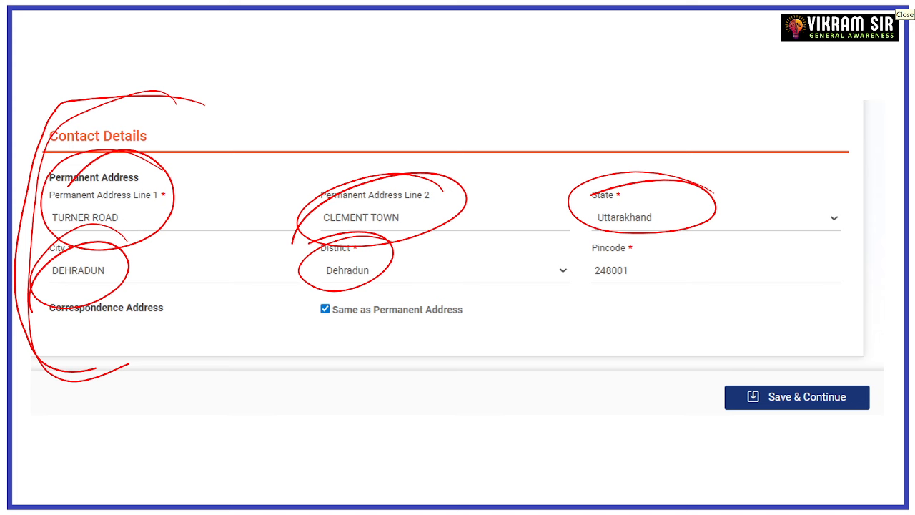
mouse_move(351, 303)
left_mouse_down()
mouse_move(315, 312)
mouse_move(333, 300)
left_mouse_up()
left_click_drag(403, 315, 504, 292)
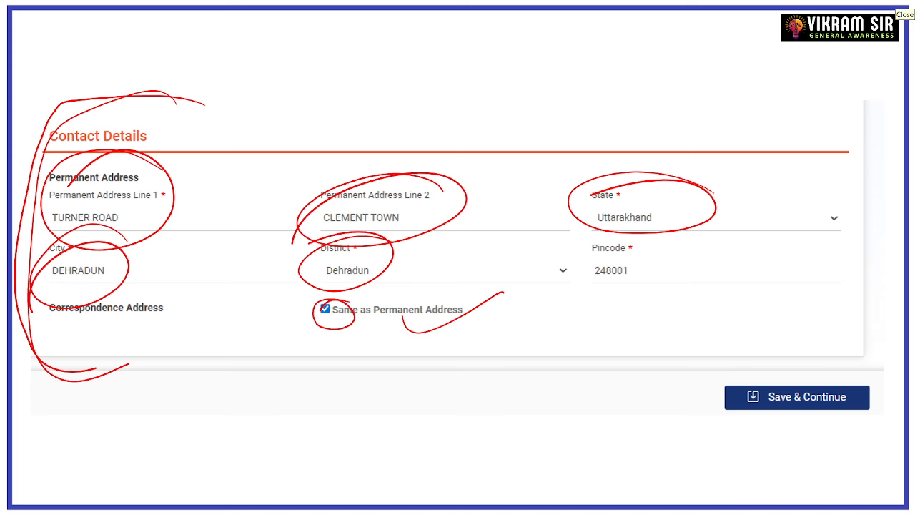
mouse_move(238, 349)
left_mouse_down()
mouse_move(741, 353)
mouse_move(308, 348)
left_mouse_up()
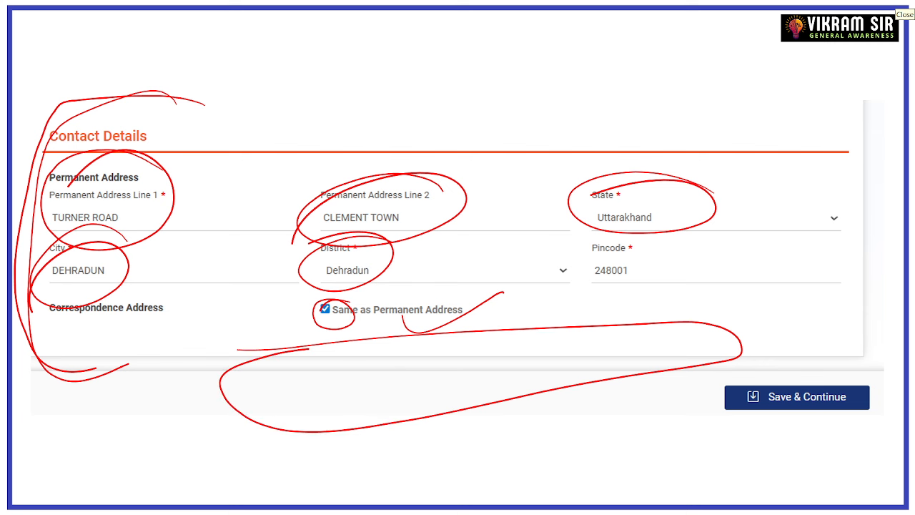
mouse_move(100, 156)
left_mouse_down()
mouse_move(586, 149)
mouse_move(825, 284)
left_mouse_up()
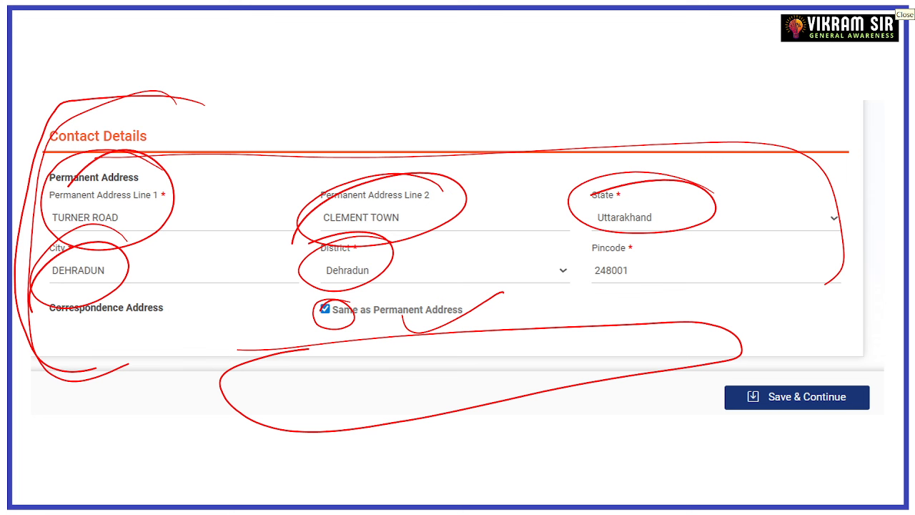
left_click_drag(173, 207, 277, 159)
mouse_move(133, 402)
left_mouse_down()
mouse_move(188, 403)
mouse_move(235, 349)
left_mouse_up()
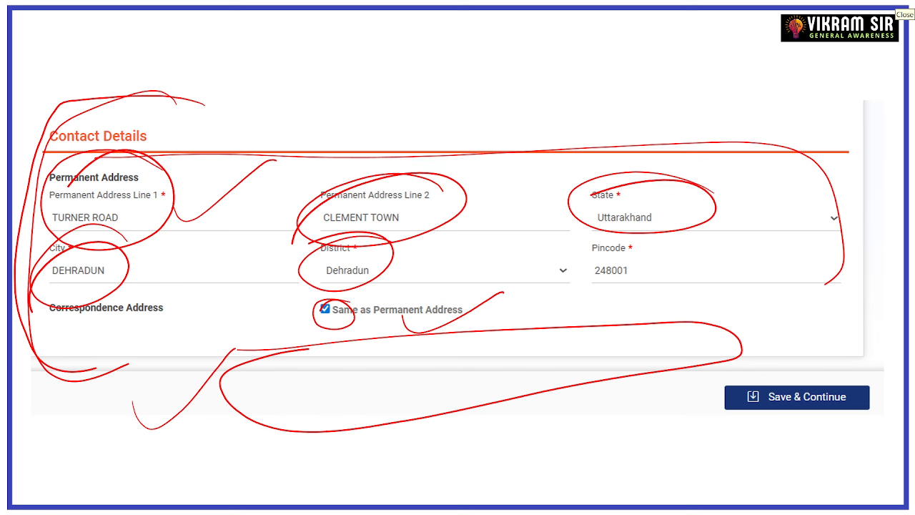
mouse_move(203, 107)
left_mouse_down()
mouse_move(177, 101)
mouse_move(105, 362)
left_mouse_up()
mouse_move(720, 136)
left_mouse_down()
mouse_move(834, 132)
mouse_move(729, 336)
left_mouse_up()
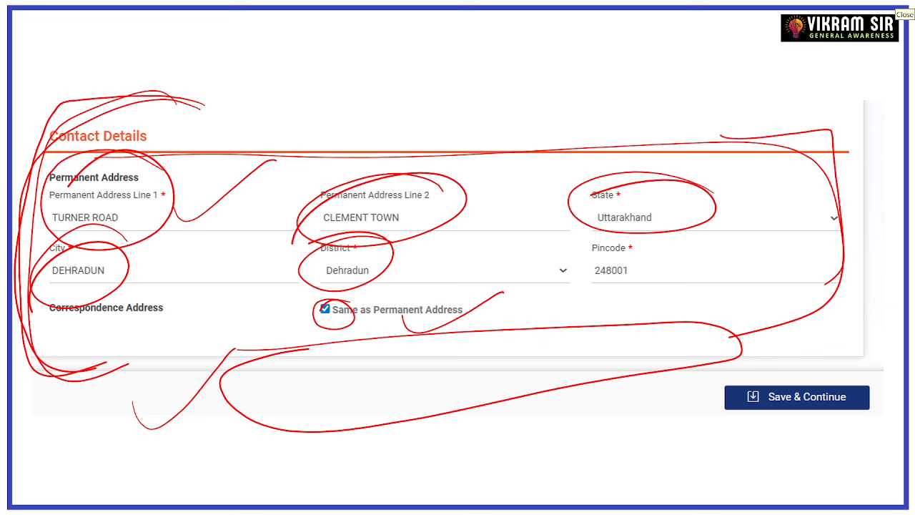
left_click_drag(147, 177, 258, 130)
left_click_drag(449, 241, 515, 212)
left_click_drag(624, 219, 712, 207)
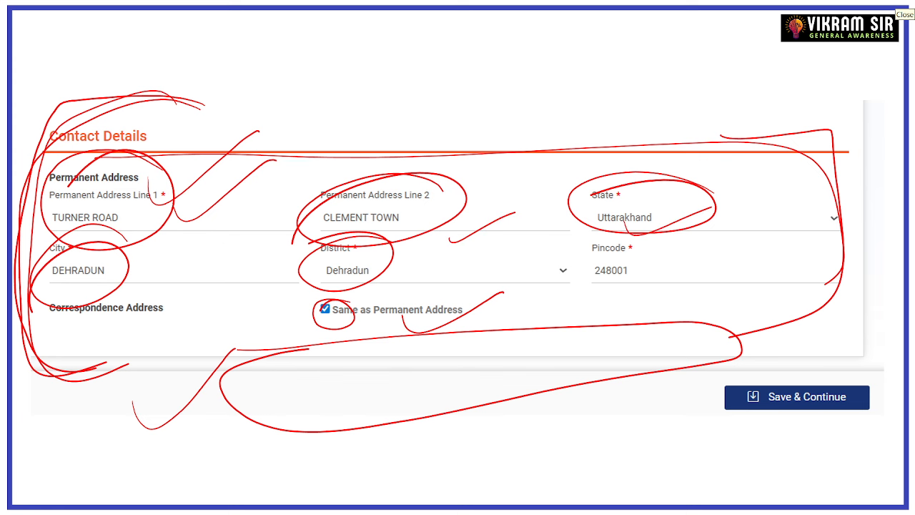
mouse_move(466, 166)
left_mouse_down()
mouse_move(408, 161)
mouse_move(363, 176)
left_mouse_up()
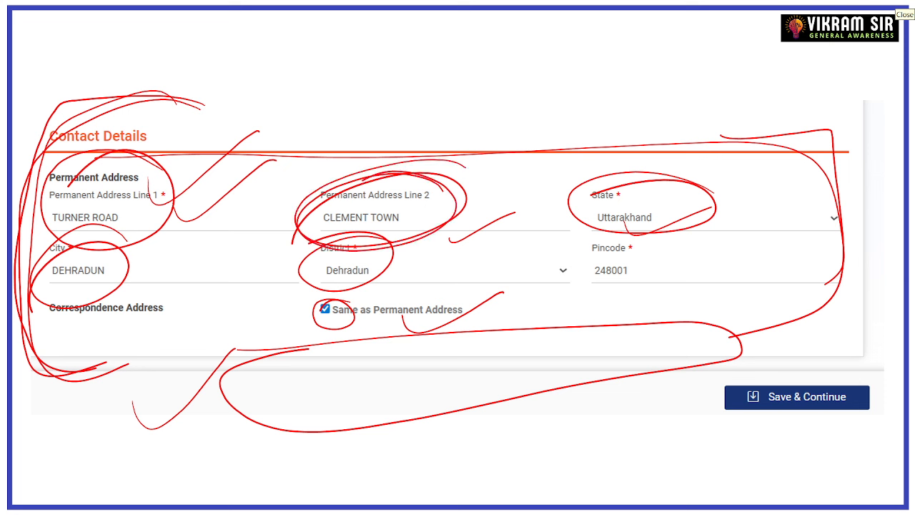
left_click_drag(861, 381, 767, 365)
left_click_drag(510, 402, 656, 390)
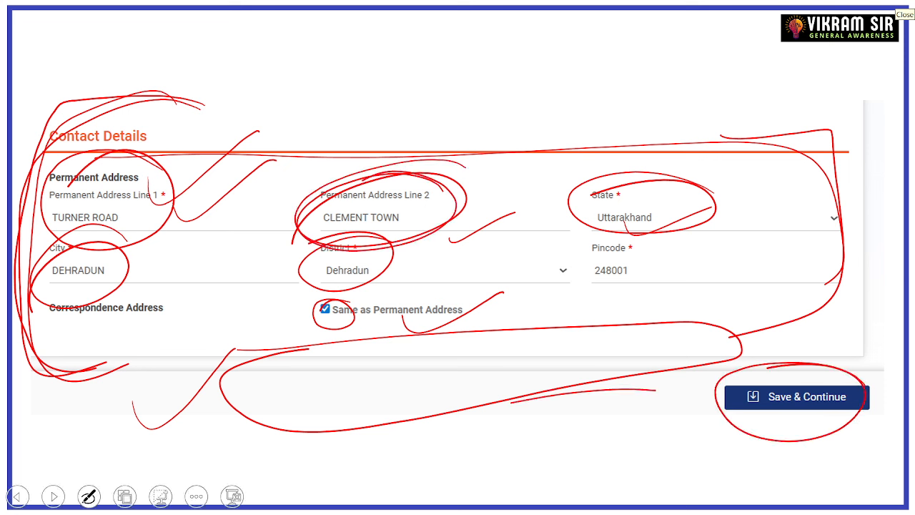
key("Right")
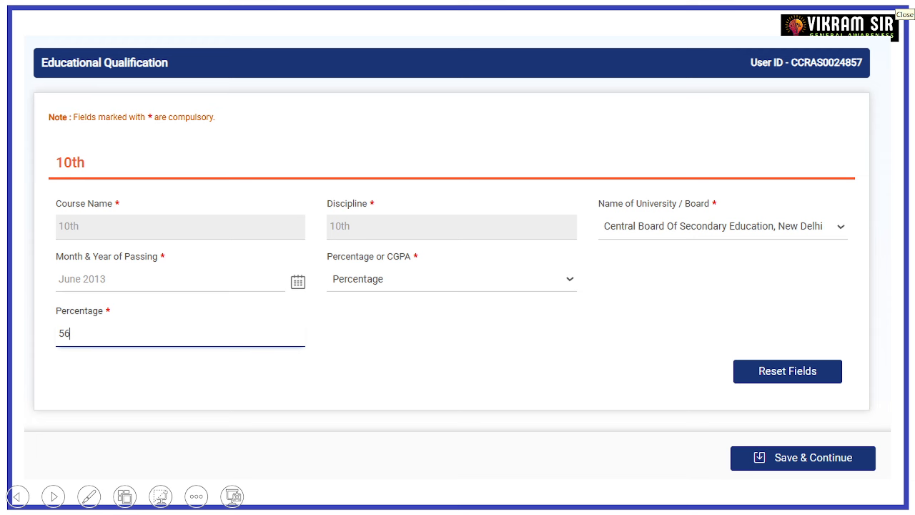
mouse_move(148, 88)
left_mouse_down()
mouse_move(10, 203)
mouse_move(135, 373)
left_mouse_up()
left_click_drag(58, 82, 143, 59)
left_click_drag(77, 93, 166, 57)
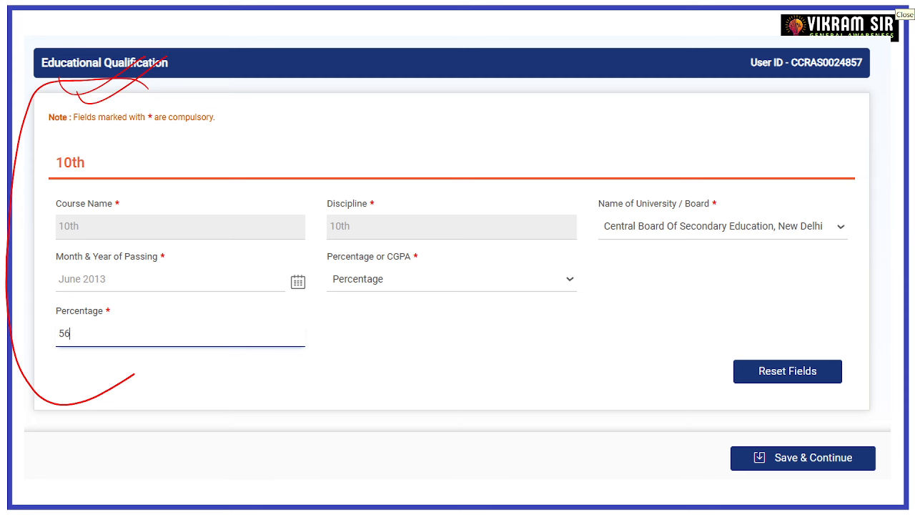
left_click_drag(120, 151, 75, 132)
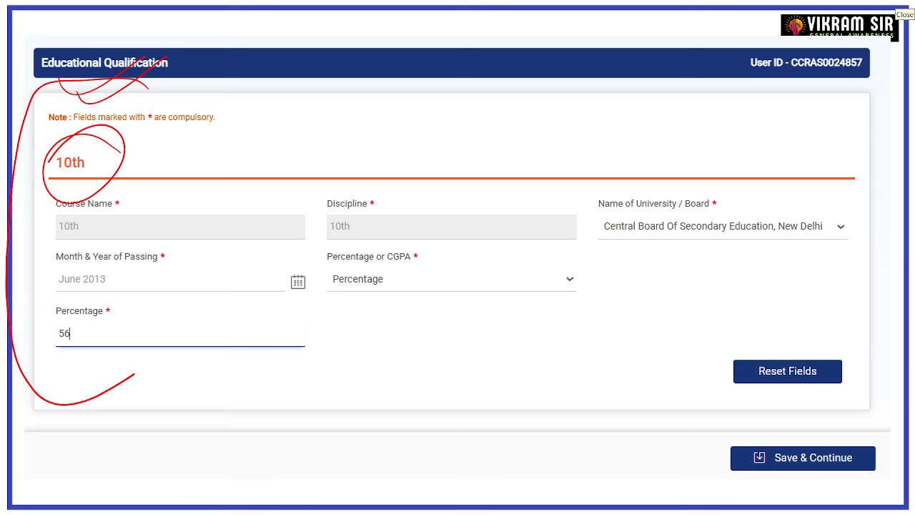
left_click_drag(135, 220, 258, 191)
mouse_move(370, 231)
left_mouse_down()
mouse_move(383, 242)
mouse_move(476, 196)
left_mouse_up()
mouse_move(831, 201)
left_mouse_down()
mouse_move(841, 213)
mouse_move(807, 270)
mouse_move(736, 183)
left_mouse_up()
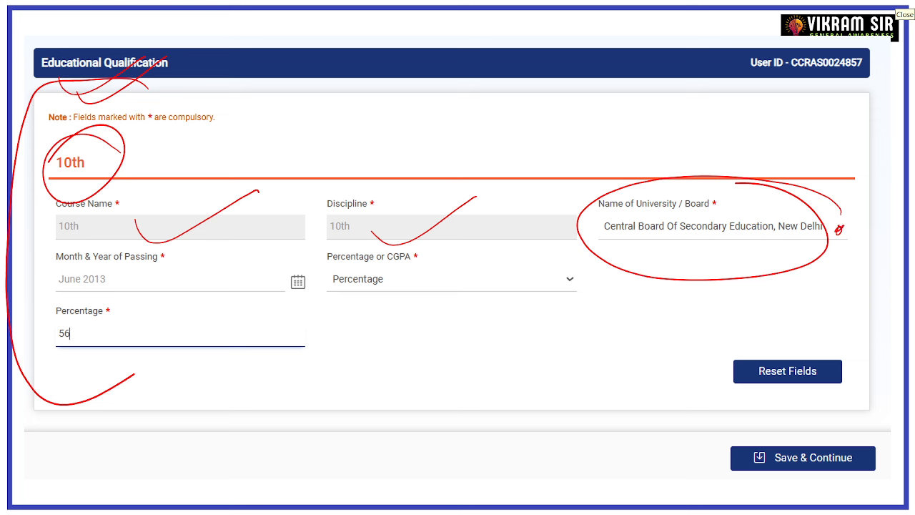
left_click_drag(837, 228, 831, 351)
left_click_drag(633, 254, 815, 247)
left_click_drag(652, 269, 833, 258)
left_click_drag(638, 291, 827, 278)
left_click_drag(663, 300, 826, 284)
left_click_drag(676, 316, 814, 302)
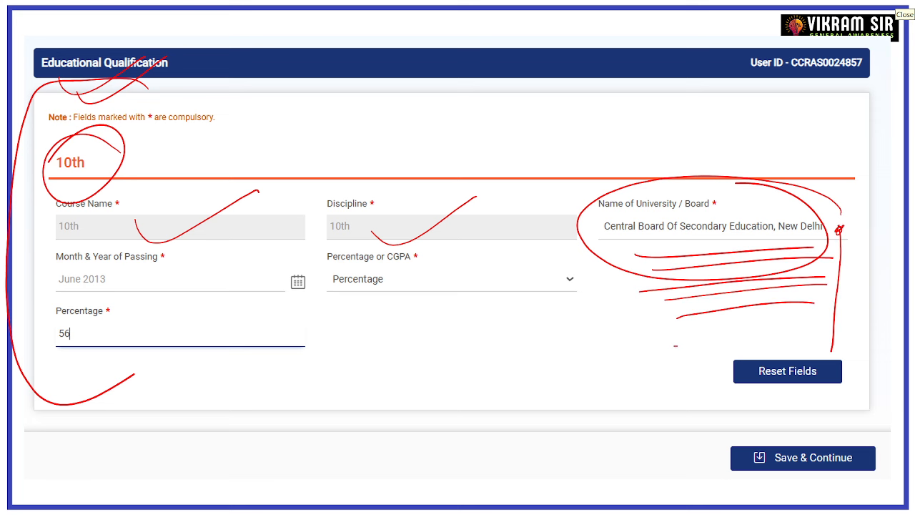
left_click_drag(674, 345, 819, 326)
mouse_move(171, 258)
left_mouse_down()
mouse_move(131, 241)
mouse_move(133, 308)
mouse_move(93, 251)
mouse_move(50, 289)
mouse_move(158, 255)
left_mouse_up()
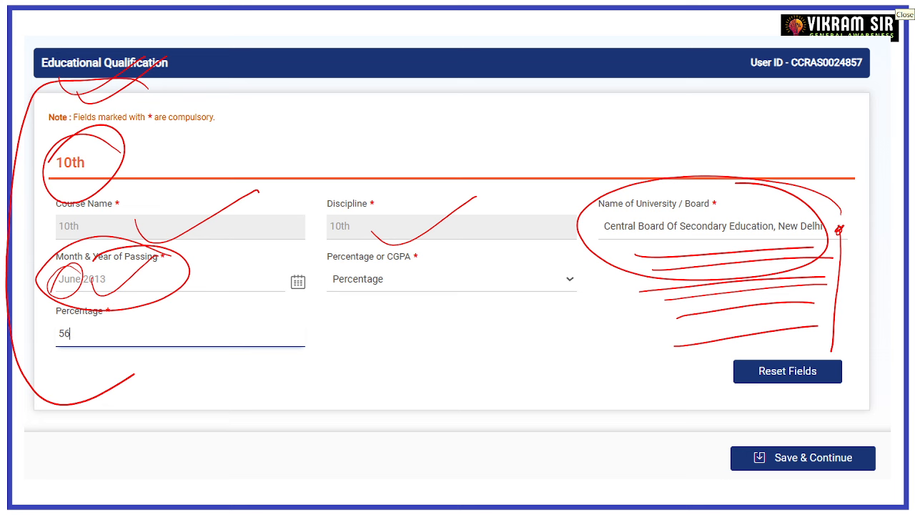
mouse_move(397, 229)
left_mouse_down()
mouse_move(450, 261)
mouse_move(359, 250)
left_mouse_up()
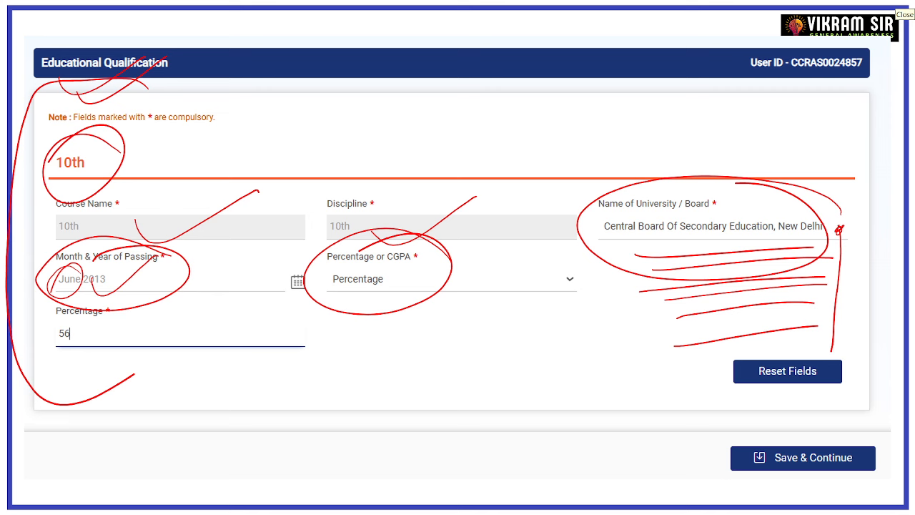
mouse_move(75, 298)
left_mouse_down()
mouse_move(43, 336)
mouse_move(131, 335)
left_mouse_up()
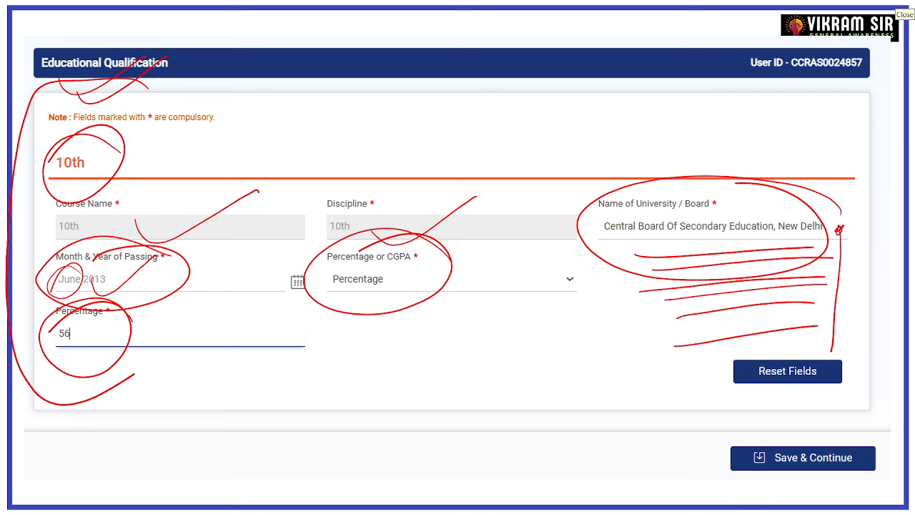
mouse_move(772, 417)
left_mouse_down()
mouse_move(856, 433)
mouse_move(822, 420)
left_mouse_up()
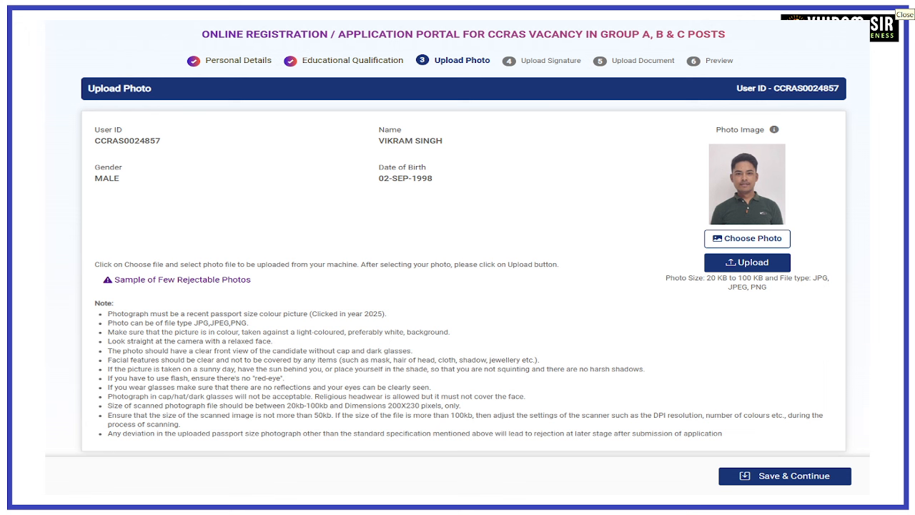
mouse_move(793, 114)
left_mouse_down()
mouse_move(743, 305)
mouse_move(736, 114)
left_mouse_up()
left_click_drag(310, 175, 439, 145)
left_click_drag(391, 200, 498, 151)
left_click_drag(114, 169, 188, 132)
left_click_drag(122, 219, 248, 165)
left_click_drag(360, 204, 463, 167)
left_click_drag(424, 233, 532, 190)
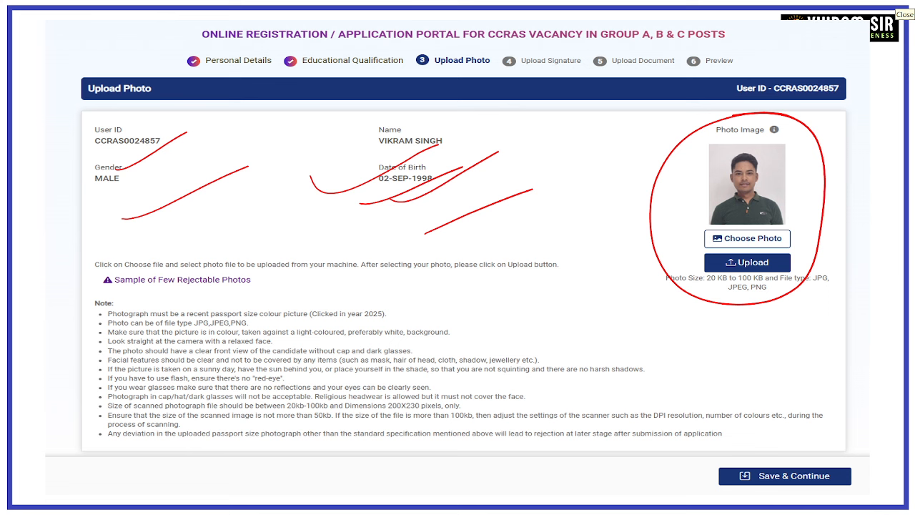
mouse_move(175, 133)
left_mouse_down()
mouse_move(129, 141)
mouse_move(161, 133)
left_mouse_up()
mouse_move(858, 455)
left_mouse_down()
mouse_move(743, 508)
mouse_move(791, 450)
left_mouse_up()
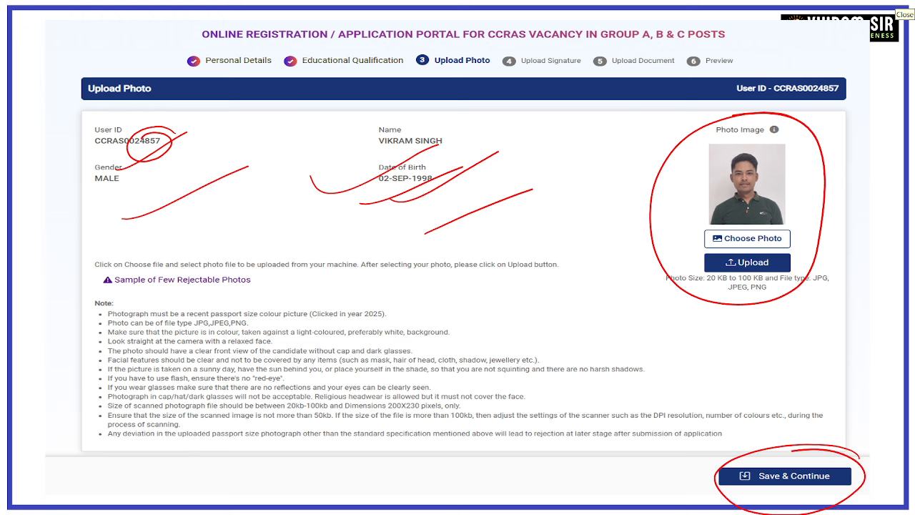
mouse_move(795, 221)
left_mouse_down()
mouse_move(784, 250)
mouse_move(779, 216)
left_mouse_up()
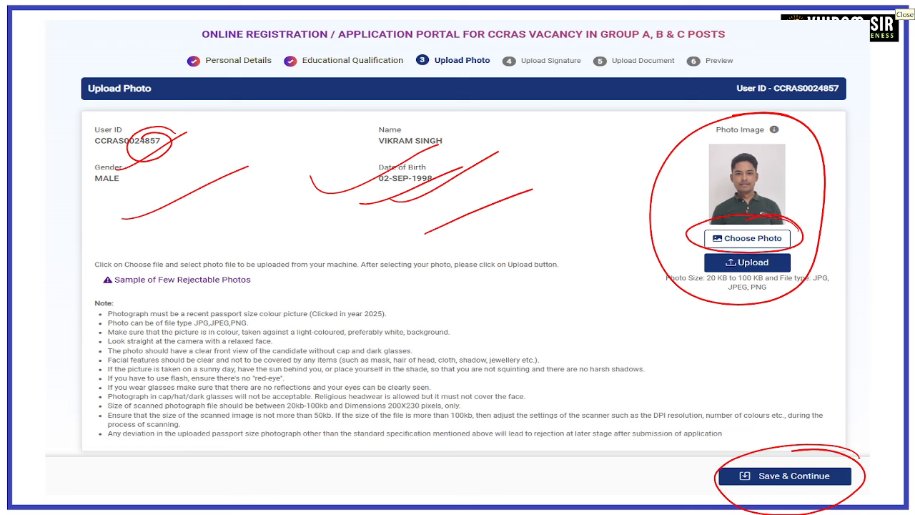
left_click_drag(703, 292, 765, 289)
mouse_move(783, 228)
left_mouse_down()
mouse_move(786, 241)
mouse_move(790, 220)
left_mouse_up()
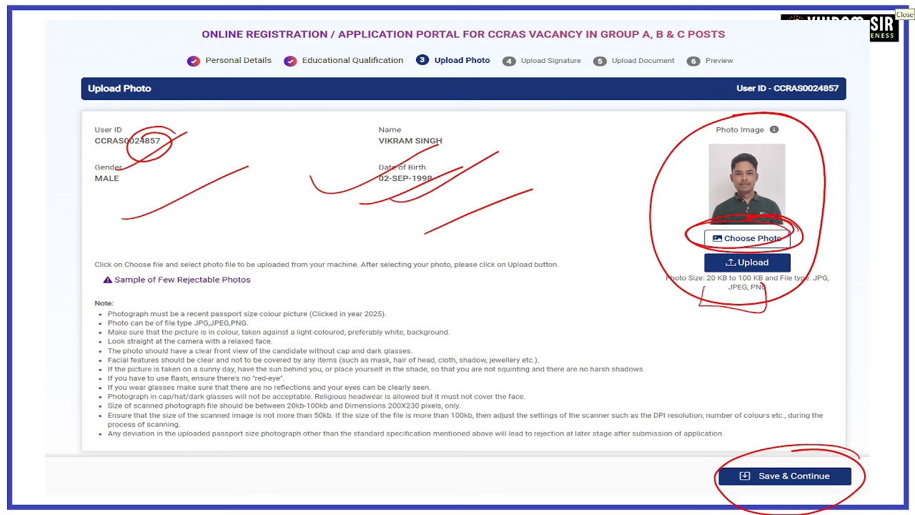
mouse_move(766, 250)
left_mouse_down()
mouse_move(791, 258)
mouse_move(739, 247)
mouse_move(683, 273)
mouse_move(745, 247)
left_mouse_up()
mouse_move(684, 277)
left_mouse_down()
mouse_move(689, 180)
mouse_move(689, 202)
left_mouse_up()
mouse_move(696, 145)
left_mouse_down()
mouse_move(703, 198)
mouse_move(747, 198)
left_mouse_up()
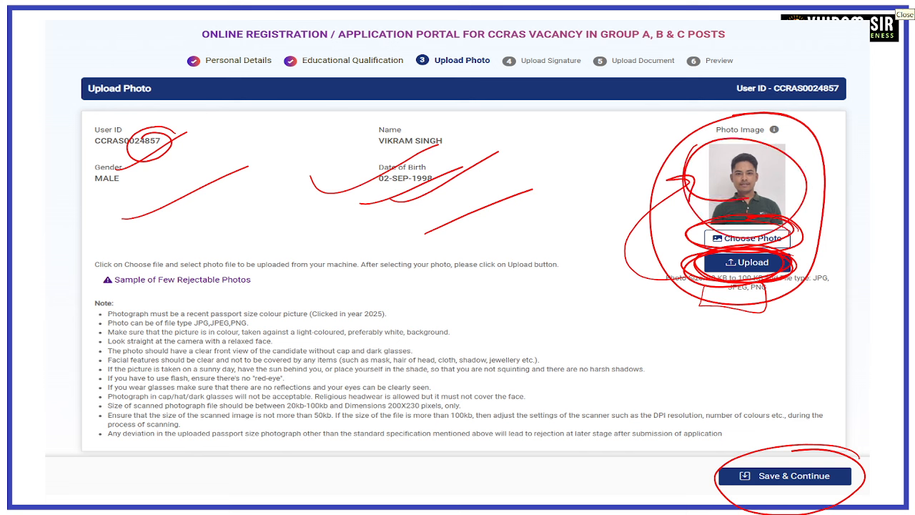
mouse_move(687, 246)
left_mouse_down()
mouse_move(780, 223)
mouse_move(801, 259)
mouse_move(697, 273)
left_mouse_up()
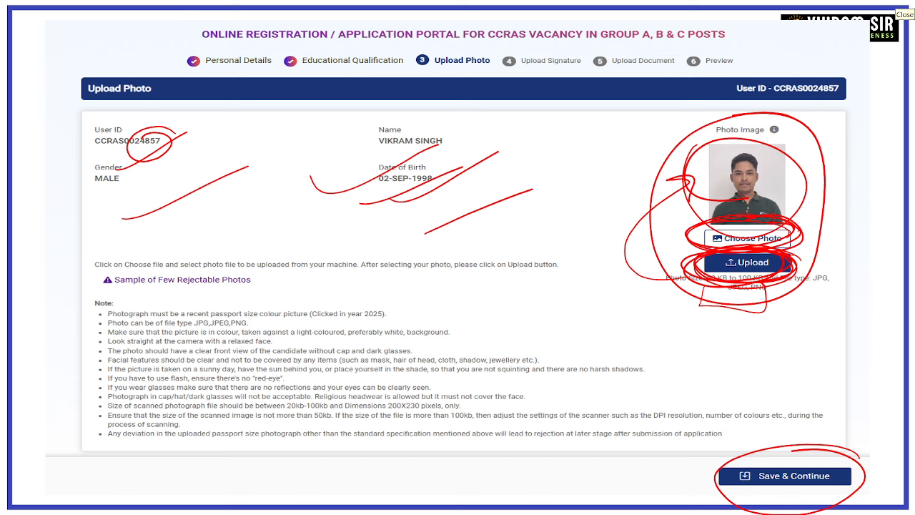
mouse_move(833, 451)
left_mouse_down()
mouse_move(746, 447)
mouse_move(786, 448)
left_mouse_up()
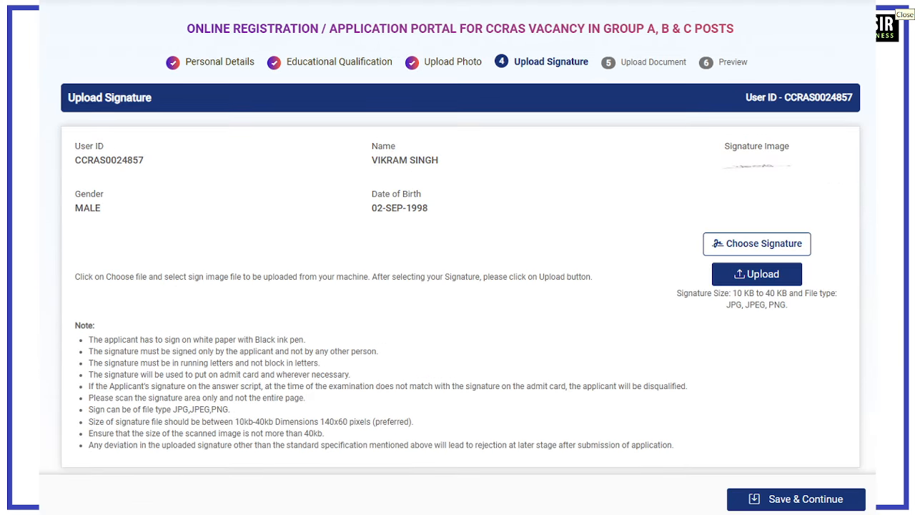
mouse_move(823, 236)
left_mouse_down()
mouse_move(722, 218)
mouse_move(831, 238)
mouse_move(767, 304)
mouse_move(736, 258)
left_mouse_up()
mouse_move(853, 476)
left_mouse_down()
mouse_move(847, 483)
mouse_move(804, 473)
left_mouse_up()
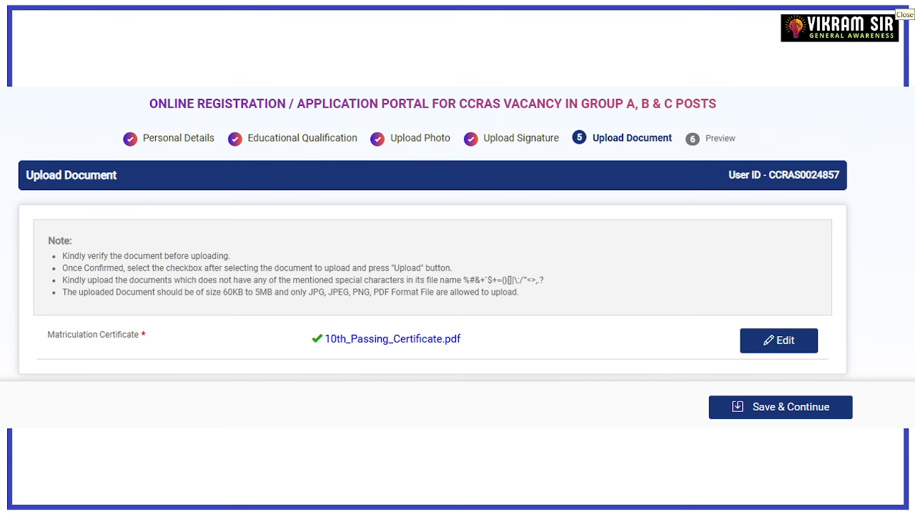
mouse_move(130, 164)
left_mouse_down()
mouse_move(25, 171)
mouse_move(63, 177)
left_mouse_up()
mouse_move(499, 322)
left_mouse_down()
mouse_move(477, 310)
mouse_move(518, 342)
mouse_move(407, 325)
left_mouse_up()
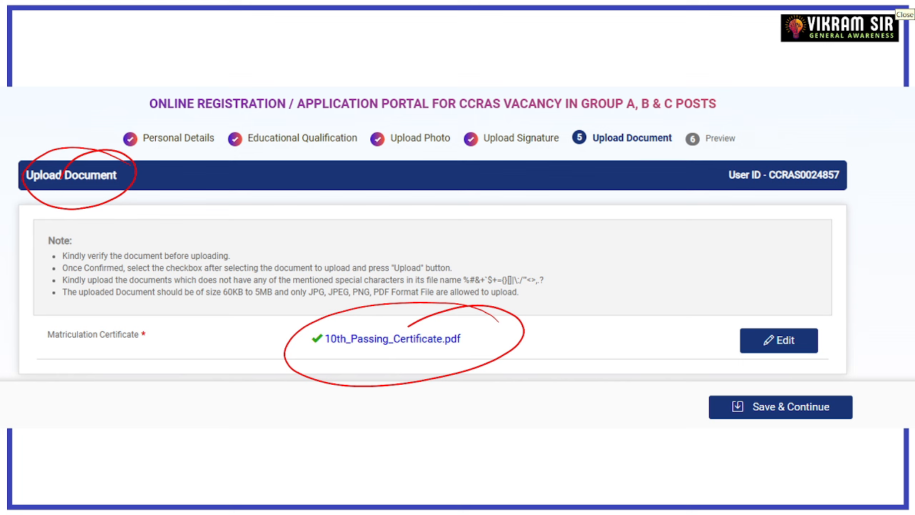
mouse_move(516, 324)
left_mouse_down()
mouse_move(435, 379)
mouse_move(375, 370)
left_mouse_up()
mouse_move(480, 299)
left_mouse_down()
mouse_move(367, 309)
mouse_move(501, 314)
left_mouse_up()
mouse_move(782, 377)
left_mouse_down()
mouse_move(857, 397)
mouse_move(718, 390)
left_mouse_up()
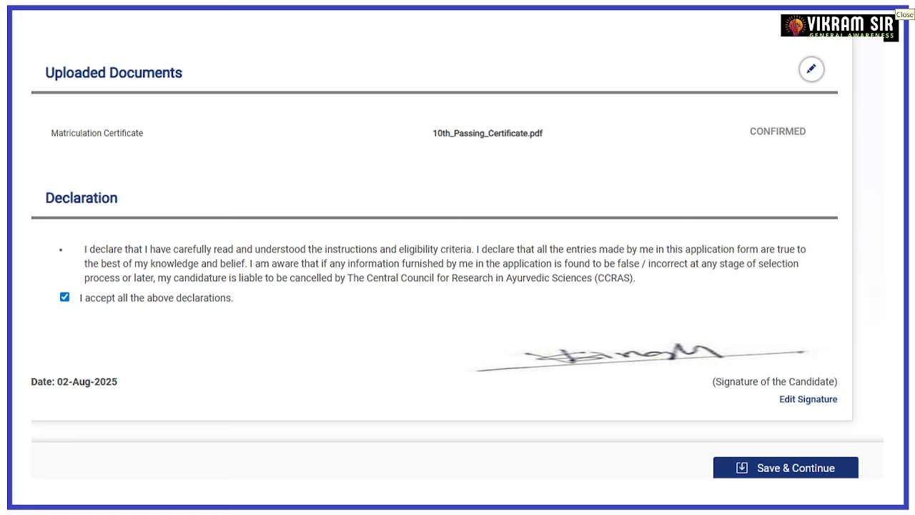
mouse_move(122, 51)
left_mouse_down()
mouse_move(28, 77)
mouse_move(96, 206)
left_mouse_up()
mouse_move(563, 123)
left_mouse_down()
mouse_move(540, 179)
mouse_move(464, 113)
left_mouse_up()
left_click_drag(586, 125, 583, 165)
mouse_move(576, 126)
left_mouse_down()
mouse_move(603, 122)
mouse_move(577, 165)
left_mouse_up()
mouse_move(643, 129)
left_mouse_down()
mouse_move(604, 141)
mouse_move(665, 124)
left_mouse_up()
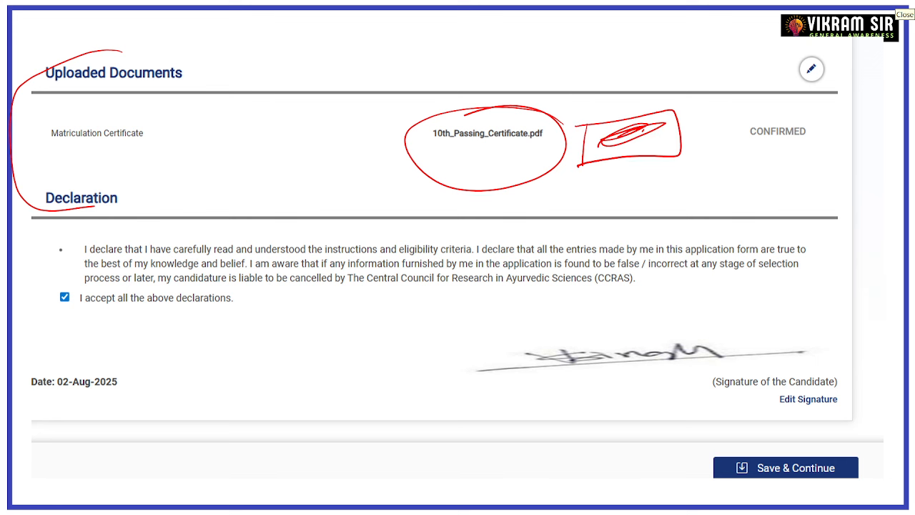
left_click_drag(804, 116, 809, 142)
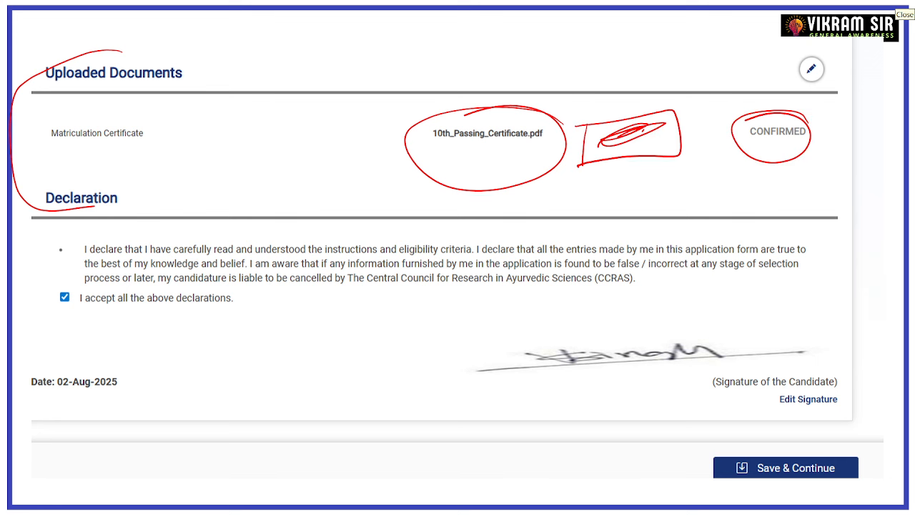
mouse_move(78, 276)
left_mouse_down()
mouse_move(70, 283)
mouse_move(91, 286)
mouse_move(46, 300)
mouse_move(105, 263)
left_mouse_up()
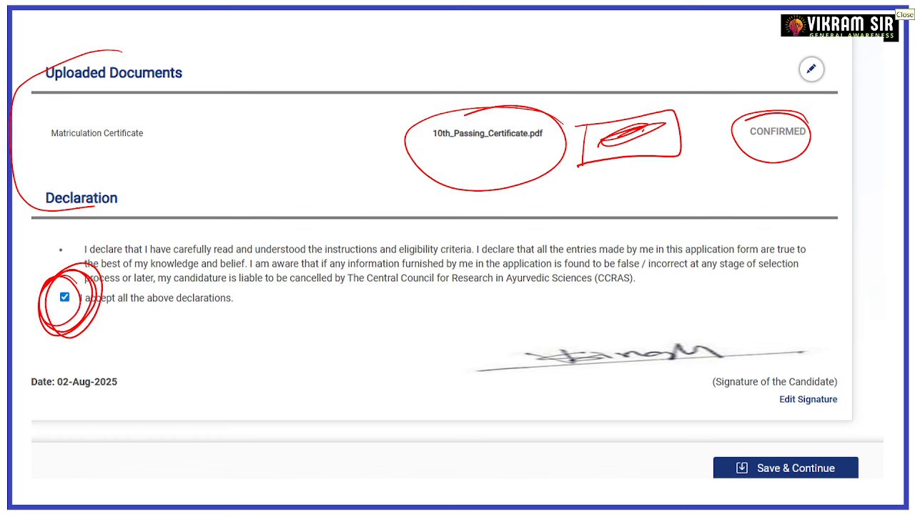
mouse_move(65, 296)
left_mouse_down()
mouse_move(74, 281)
mouse_move(45, 324)
left_mouse_up()
mouse_move(699, 310)
left_mouse_down()
mouse_move(836, 347)
mouse_move(818, 336)
left_mouse_up()
mouse_move(793, 434)
left_mouse_down()
mouse_move(870, 455)
mouse_move(854, 447)
left_mouse_up()
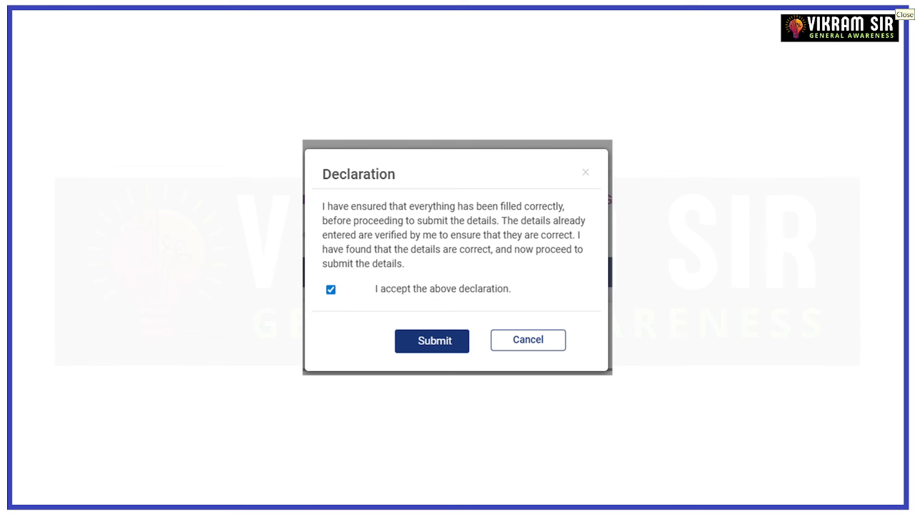
mouse_move(619, 129)
left_mouse_down()
mouse_move(266, 161)
mouse_move(633, 123)
mouse_move(448, 169)
left_mouse_up()
left_click_drag(438, 304, 447, 307)
mouse_move(339, 271)
left_mouse_down()
mouse_move(342, 308)
mouse_move(313, 303)
mouse_move(336, 261)
left_mouse_up()
mouse_move(437, 305)
left_mouse_down()
mouse_move(474, 330)
mouse_move(369, 360)
left_mouse_up()
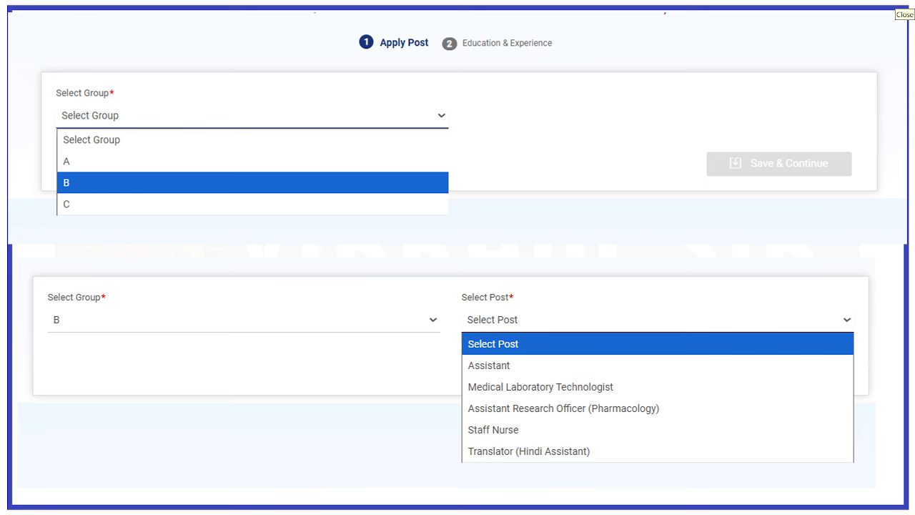
mouse_move(460, 104)
left_mouse_down()
mouse_move(388, 84)
mouse_move(457, 178)
mouse_move(303, 102)
left_mouse_up()
left_click_drag(116, 150, 37, 190)
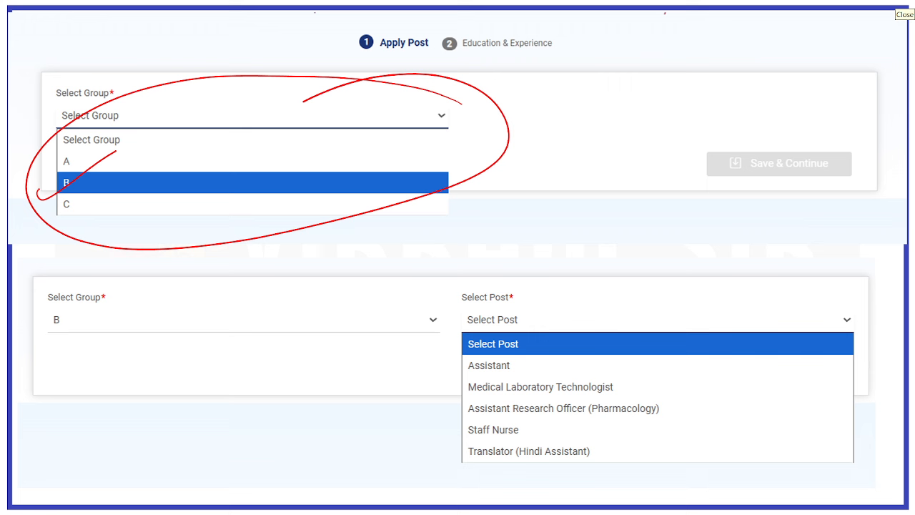
mouse_move(64, 287)
left_mouse_down()
mouse_move(109, 280)
mouse_move(16, 330)
left_mouse_up()
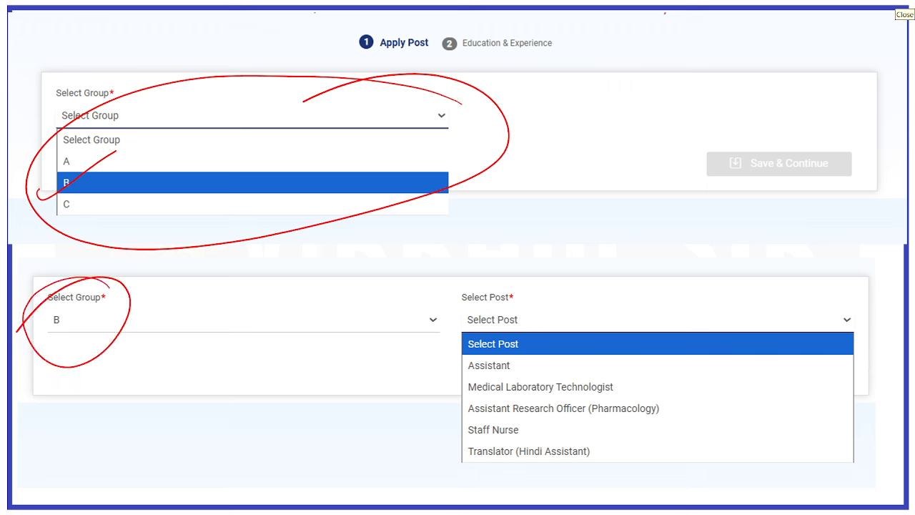
left_click_drag(670, 279, 826, 321)
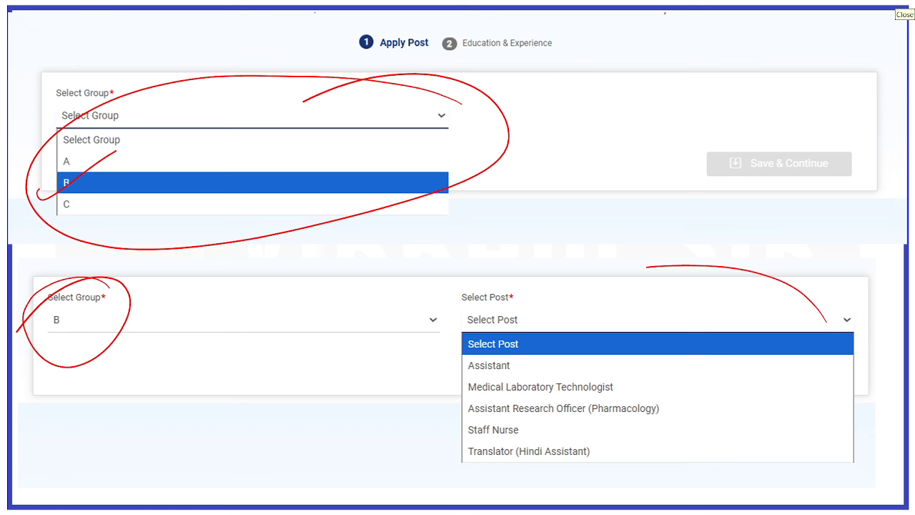
mouse_move(646, 266)
left_mouse_down()
mouse_move(844, 307)
mouse_move(672, 274)
left_mouse_up()
mouse_move(453, 374)
left_mouse_down()
mouse_move(511, 351)
mouse_move(543, 361)
mouse_move(447, 361)
left_mouse_up()
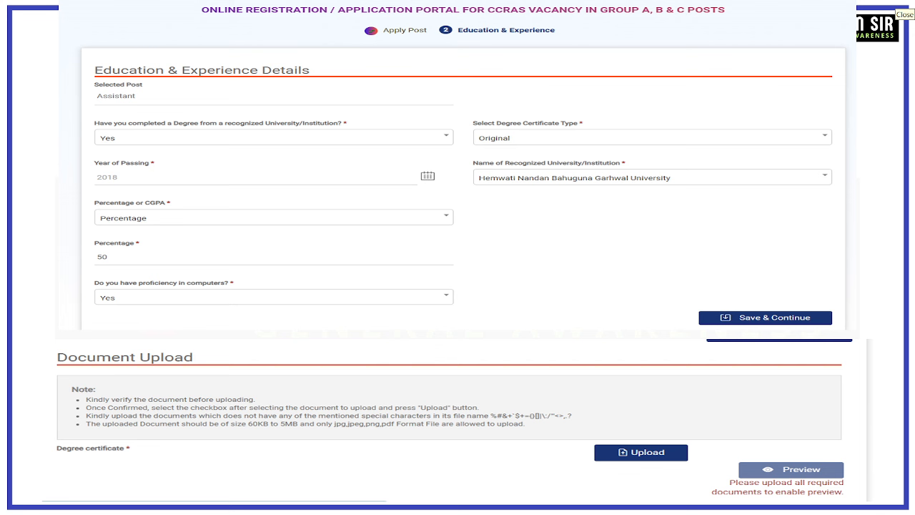
mouse_move(168, 29)
left_mouse_down()
mouse_move(129, 31)
mouse_move(32, 404)
mouse_move(153, 452)
left_mouse_up()
mouse_move(742, 41)
left_mouse_down()
mouse_move(886, 170)
mouse_move(785, 484)
left_mouse_up()
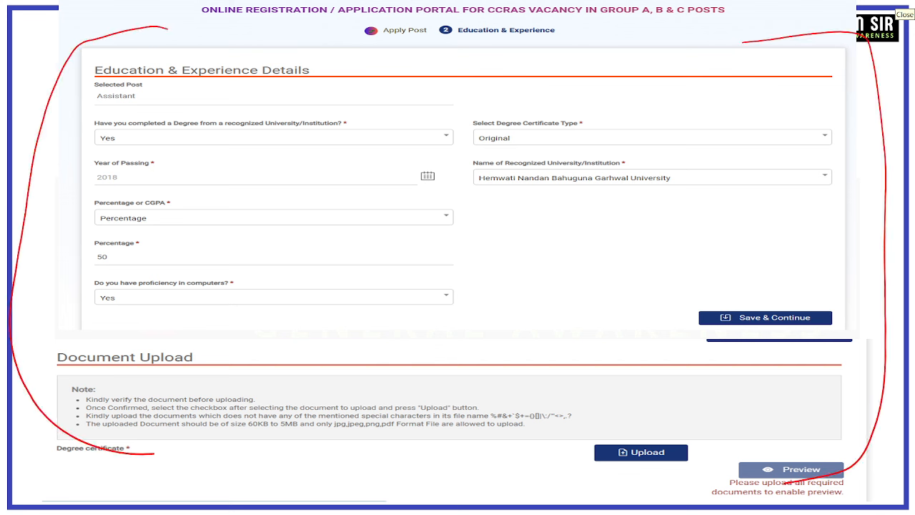
mouse_move(86, 147)
left_mouse_down()
mouse_move(155, 120)
mouse_move(204, 126)
left_mouse_up()
mouse_move(606, 120)
left_mouse_down()
mouse_move(458, 136)
mouse_move(552, 114)
left_mouse_up()
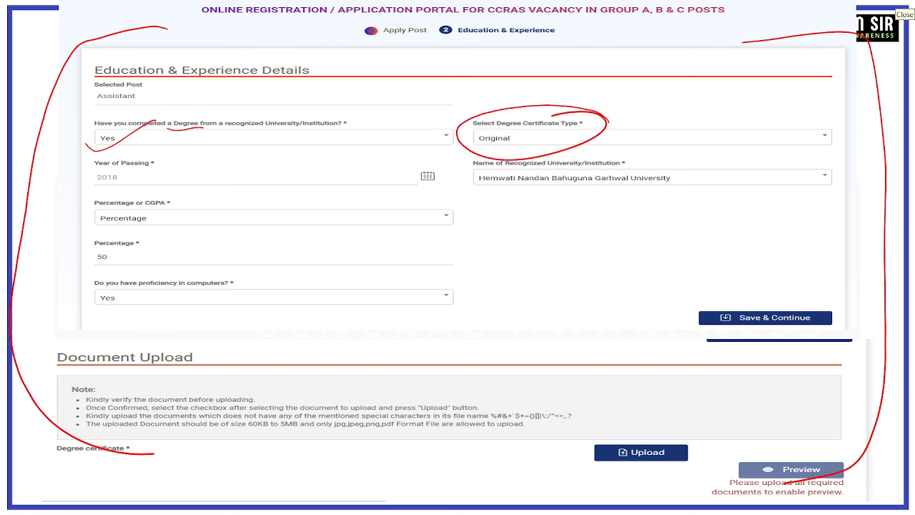
left_click_drag(816, 132, 816, 161)
mouse_move(650, 99)
left_mouse_down()
mouse_move(709, 109)
mouse_move(722, 100)
left_mouse_up()
mouse_move(629, 90)
left_mouse_down()
mouse_move(725, 80)
mouse_move(639, 90)
left_mouse_up()
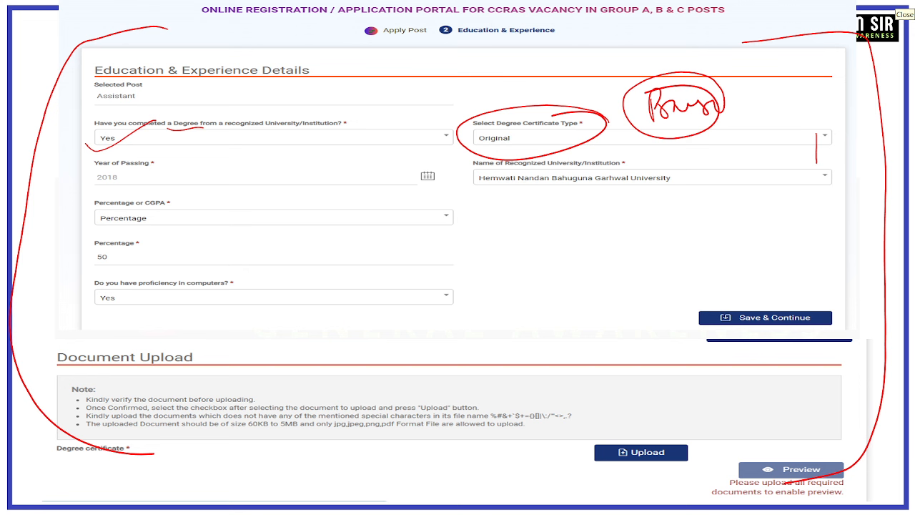
left_click_drag(630, 220, 639, 284)
mouse_move(634, 215)
left_mouse_down()
mouse_move(711, 201)
mouse_move(620, 290)
left_mouse_up()
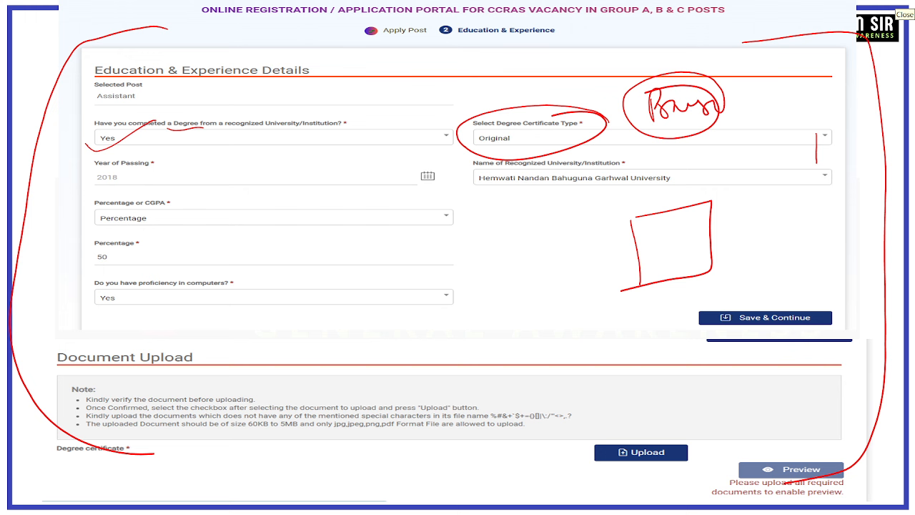
left_click_drag(614, 132, 613, 154)
left_click_drag(603, 147, 624, 147)
left_click_drag(594, 242, 654, 224)
left_click_drag(654, 224, 646, 236)
mouse_move(717, 87)
left_mouse_down()
mouse_move(712, 133)
mouse_move(654, 79)
left_mouse_up()
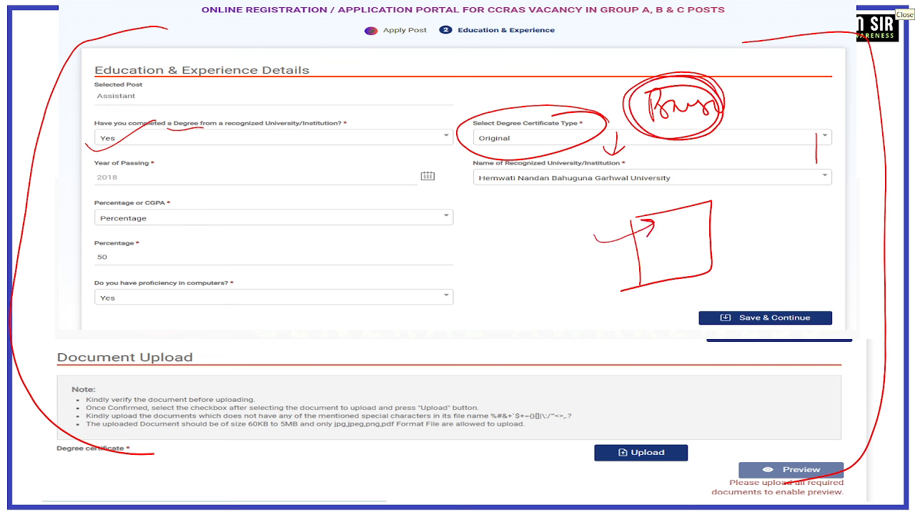
mouse_move(556, 133)
left_mouse_down()
mouse_move(553, 152)
mouse_move(573, 143)
left_mouse_up()
mouse_move(715, 85)
left_mouse_down()
mouse_move(693, 141)
mouse_move(713, 89)
left_mouse_up()
mouse_move(710, 202)
left_mouse_down()
mouse_move(684, 293)
mouse_move(615, 209)
left_mouse_up()
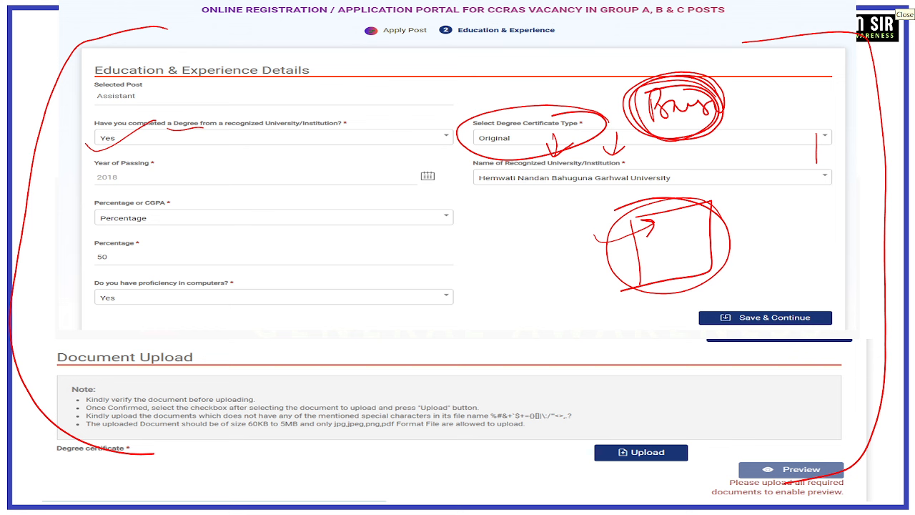
mouse_move(479, 201)
left_mouse_down()
mouse_move(480, 320)
mouse_move(572, 187)
mouse_move(479, 321)
left_mouse_up()
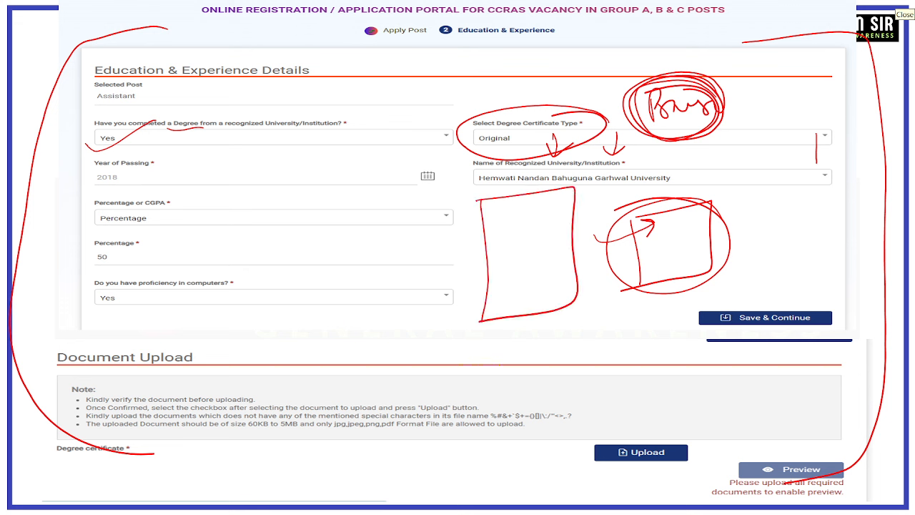
left_click_drag(506, 221, 538, 208)
left_click_drag(516, 231, 545, 219)
mouse_move(161, 162)
left_mouse_down()
mouse_move(140, 146)
mouse_move(158, 153)
left_mouse_up()
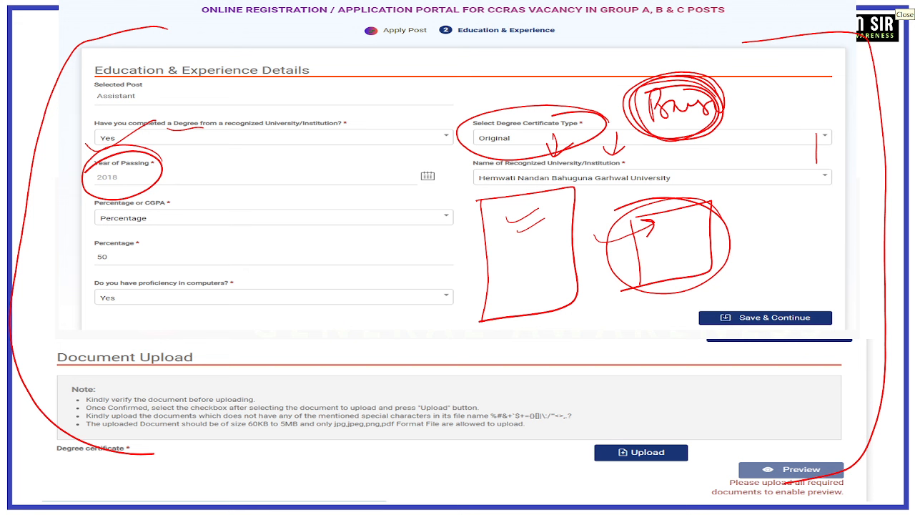
mouse_move(702, 166)
left_mouse_down()
mouse_move(677, 159)
mouse_move(698, 187)
mouse_move(597, 169)
left_mouse_up()
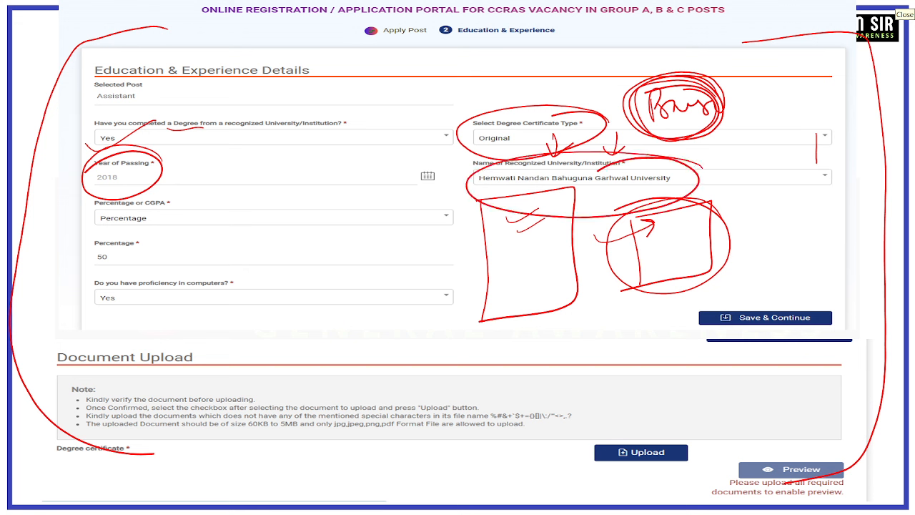
left_click_drag(817, 176, 817, 212)
mouse_move(748, 163)
left_mouse_down()
mouse_move(650, 204)
mouse_move(748, 179)
left_mouse_up()
mouse_move(171, 191)
left_mouse_down()
mouse_move(140, 233)
mouse_move(114, 237)
mouse_move(38, 289)
left_mouse_up()
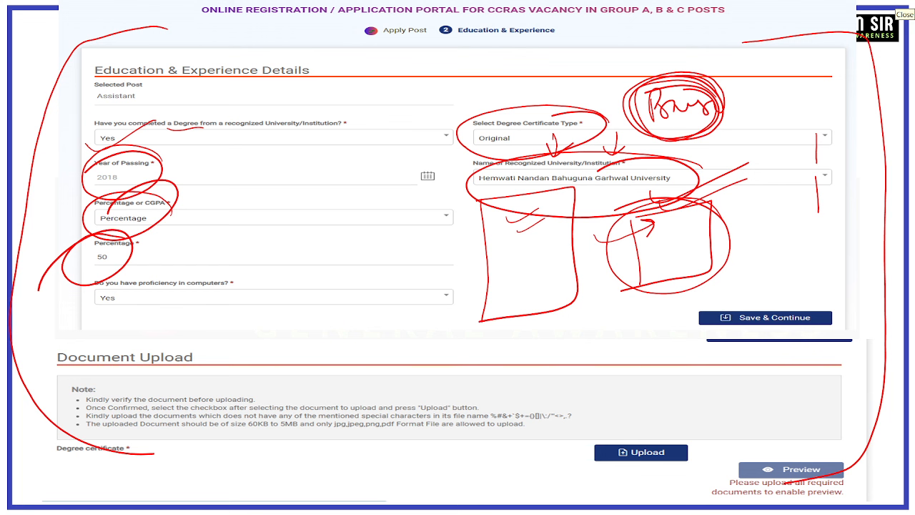
mouse_move(247, 271)
left_mouse_down()
mouse_move(100, 300)
mouse_move(262, 287)
left_mouse_up()
left_click_drag(150, 299, 229, 269)
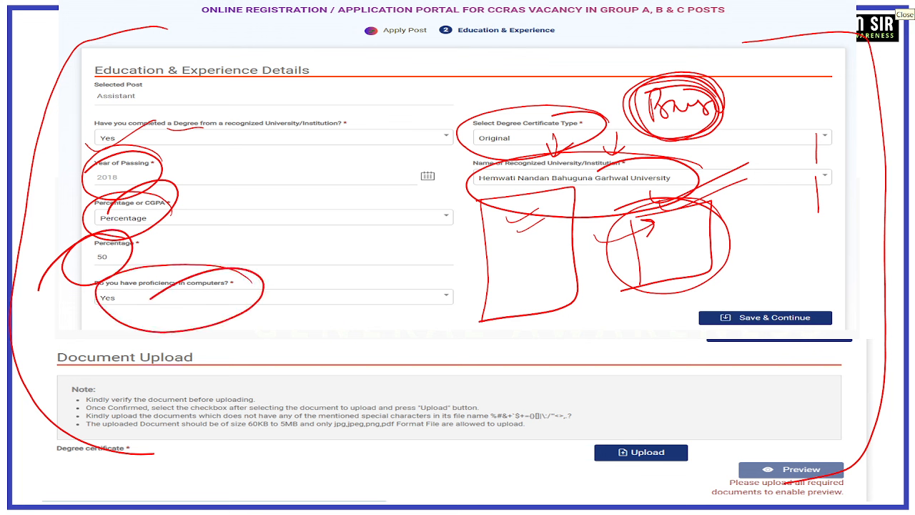
mouse_move(128, 337)
left_mouse_down()
mouse_move(69, 472)
mouse_move(128, 465)
left_mouse_up()
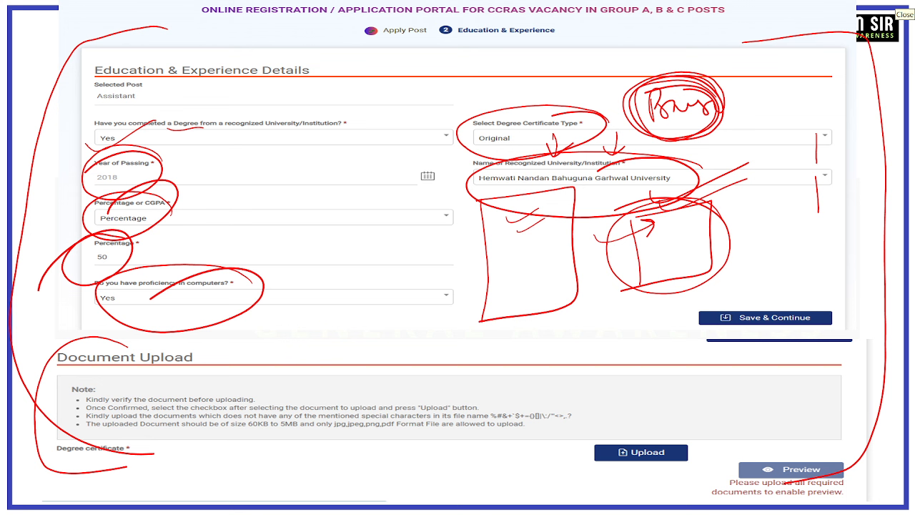
left_click_drag(659, 152, 615, 211)
left_click_drag(564, 184, 500, 114)
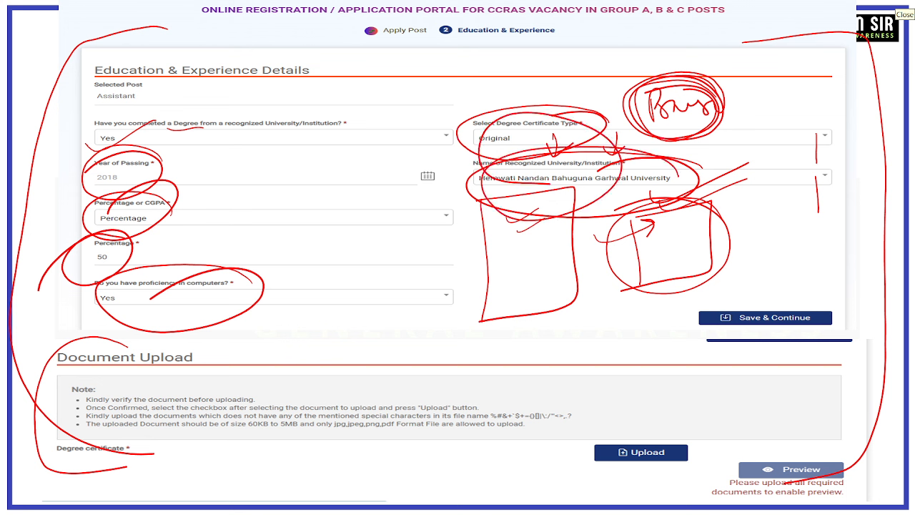
mouse_move(679, 418)
left_mouse_down()
mouse_move(697, 446)
mouse_move(614, 428)
left_mouse_up()
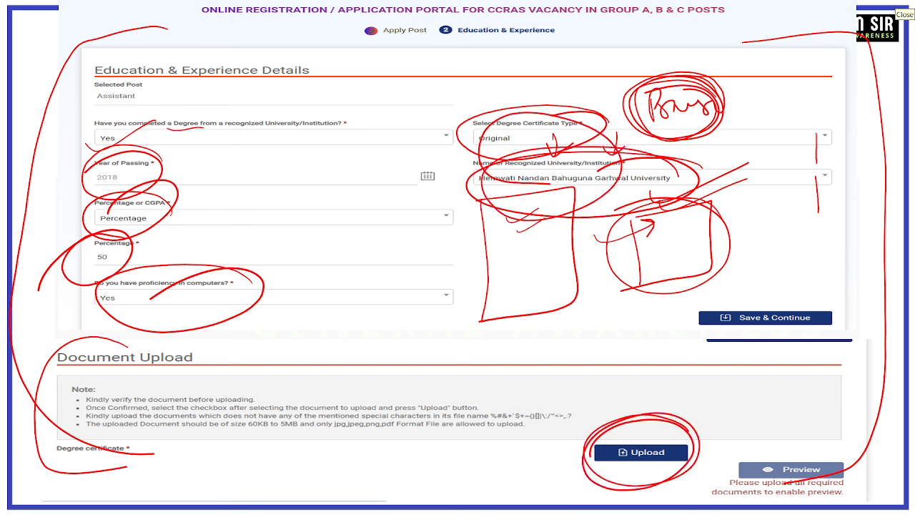
key("Right")
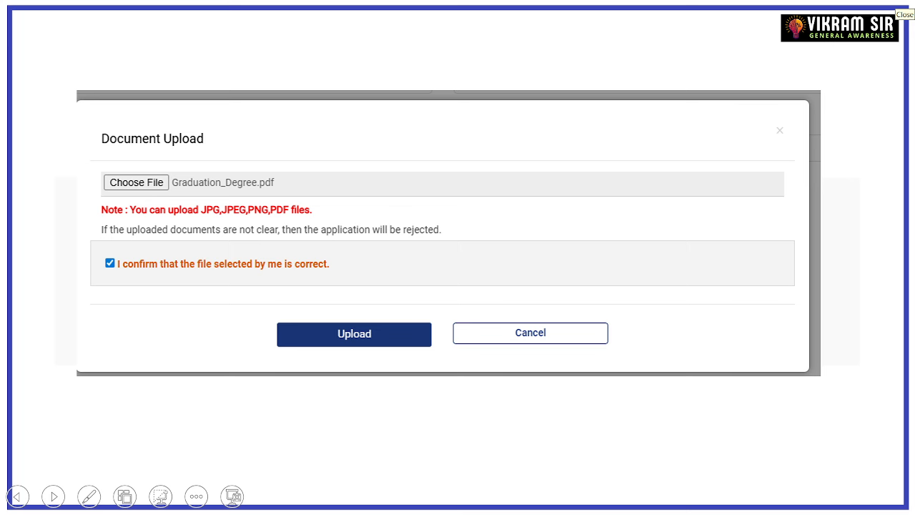
mouse_move(164, 100)
left_mouse_down()
mouse_move(56, 222)
mouse_move(178, 353)
left_mouse_up()
mouse_move(759, 89)
left_mouse_down()
mouse_move(846, 336)
mouse_move(719, 374)
left_mouse_up()
mouse_move(177, 173)
left_mouse_down()
mouse_move(161, 201)
mouse_move(101, 174)
left_mouse_up()
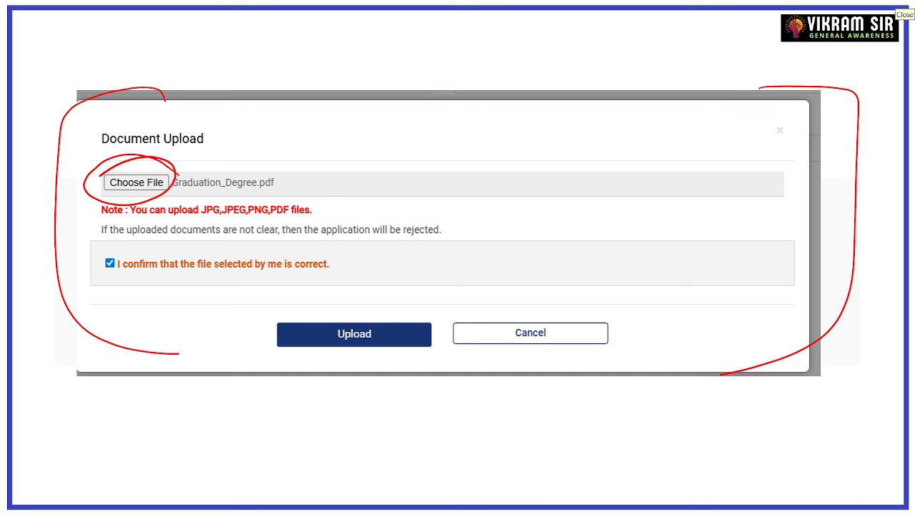
mouse_move(116, 246)
left_mouse_down()
mouse_move(126, 278)
mouse_move(109, 253)
mouse_move(99, 264)
left_mouse_up()
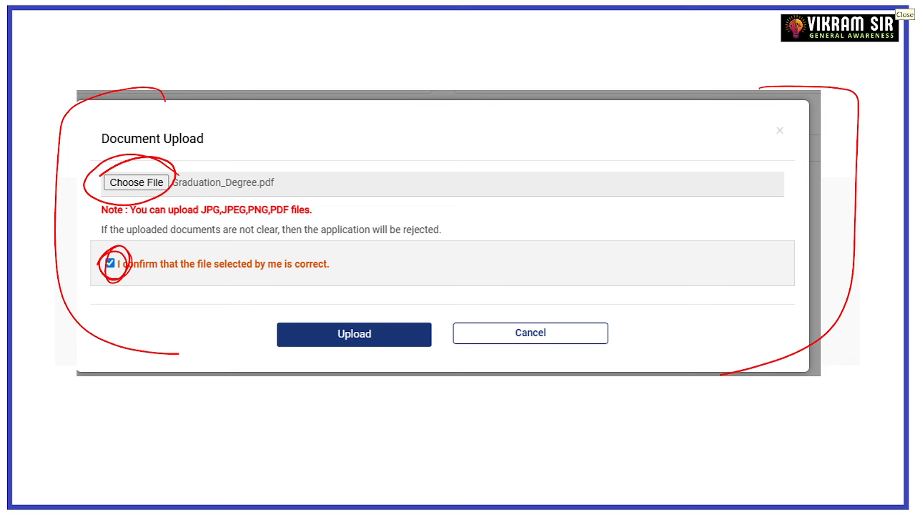
mouse_move(165, 151)
left_mouse_down()
mouse_move(115, 199)
mouse_move(107, 182)
left_mouse_up()
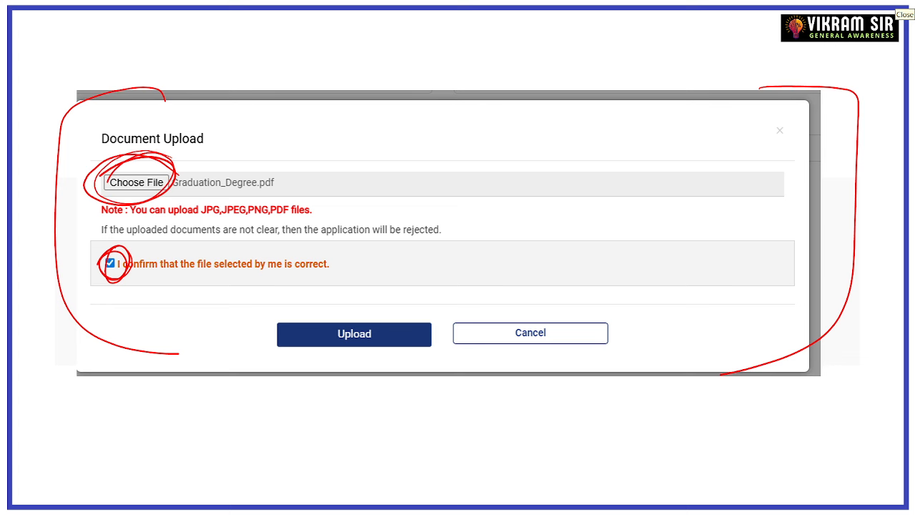
Tick the Graduation_Degree.pdf file on the Document Upload slide and handwrite "Mark Sheet" with a divider line and second sheet note beneath
left_click_drag(289, 171, 346, 151)
mouse_move(457, 144)
left_mouse_down()
mouse_move(460, 123)
mouse_move(492, 136)
mouse_move(521, 123)
mouse_move(549, 136)
mouse_move(609, 136)
mouse_move(619, 124)
left_mouse_up()
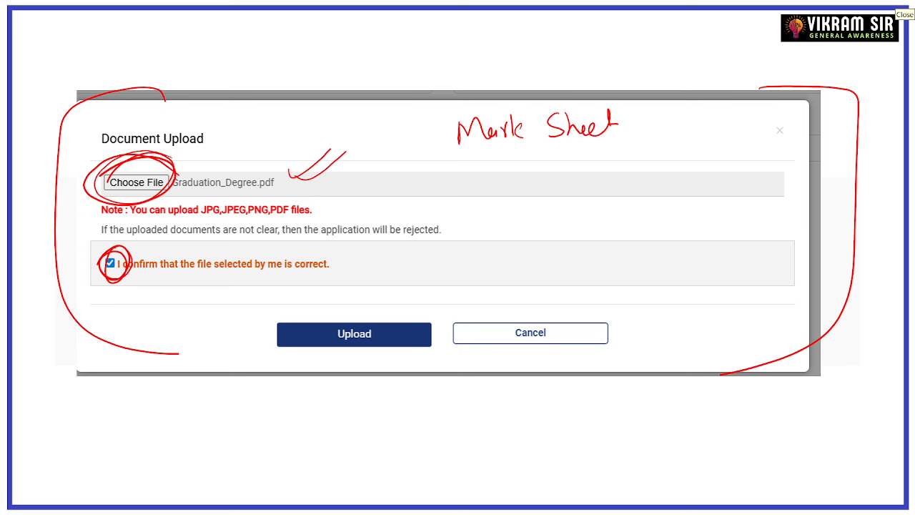
left_click_drag(421, 162, 641, 131)
mouse_move(486, 184)
left_mouse_down()
mouse_move(614, 169)
mouse_move(630, 141)
mouse_move(651, 151)
left_mouse_up()
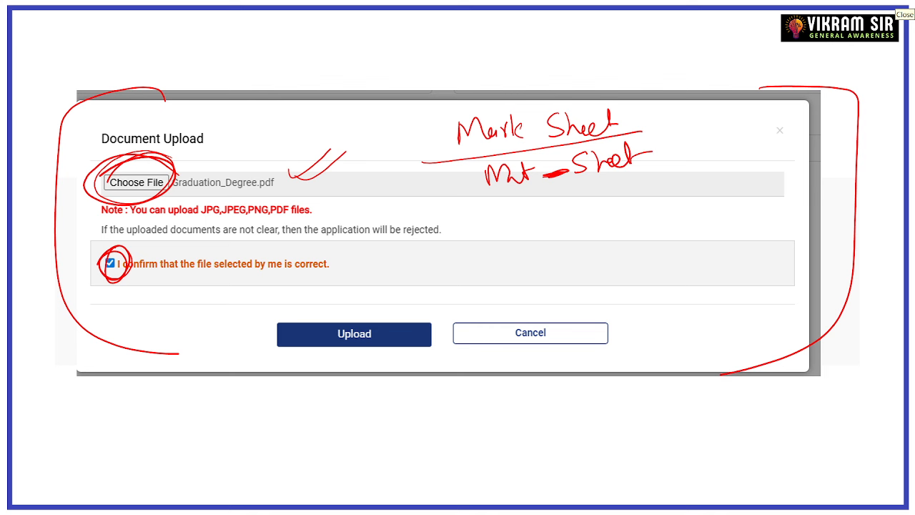
Draw strokes across the dash in the lower sheet note, mark the degree file name, and circle the Upload option
mouse_move(542, 148)
left_mouse_down()
mouse_move(552, 190)
mouse_move(570, 208)
left_mouse_up()
mouse_move(537, 178)
left_mouse_down()
mouse_move(572, 169)
mouse_move(545, 175)
left_mouse_up()
mouse_move(227, 182)
left_mouse_down()
mouse_move(220, 190)
mouse_move(226, 183)
left_mouse_up()
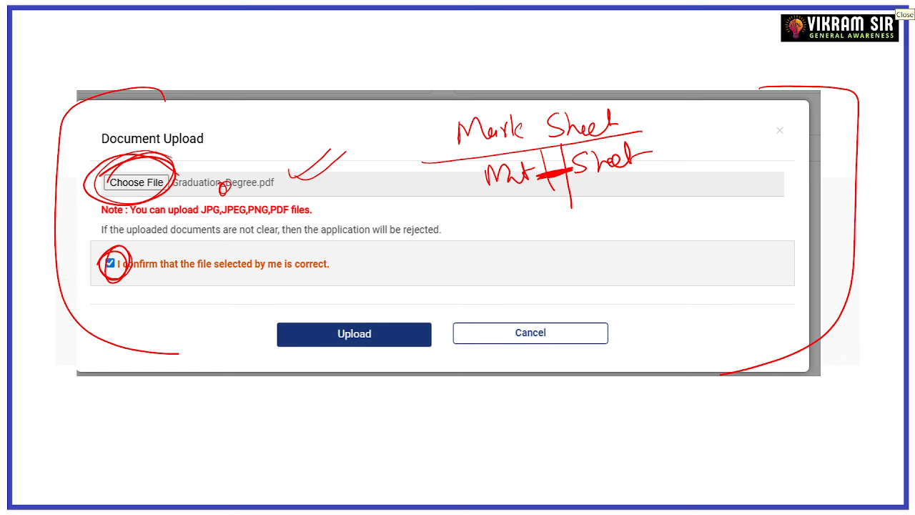
left_click_drag(223, 183, 226, 187)
left_click_drag(265, 145, 284, 142)
mouse_move(413, 322)
left_mouse_down()
mouse_move(400, 307)
mouse_move(254, 350)
left_mouse_up()
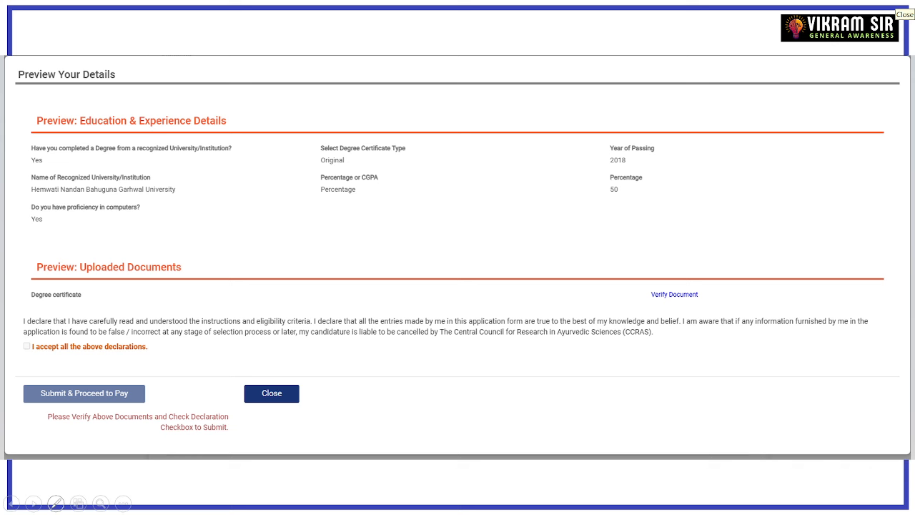
On the Preview Your Details slide, bracket the details and circle the declaration checkbox, Verify Document and Submit & Proceed to Pay
mouse_move(137, 49)
left_mouse_down()
mouse_move(21, 153)
mouse_move(182, 442)
left_mouse_up()
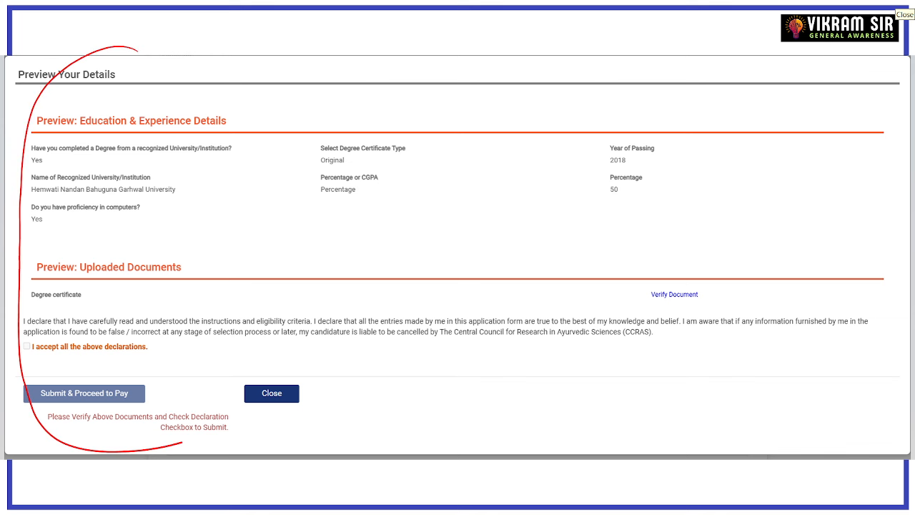
mouse_move(37, 331)
left_mouse_down()
mouse_move(20, 358)
mouse_move(43, 336)
mouse_move(15, 344)
left_mouse_up()
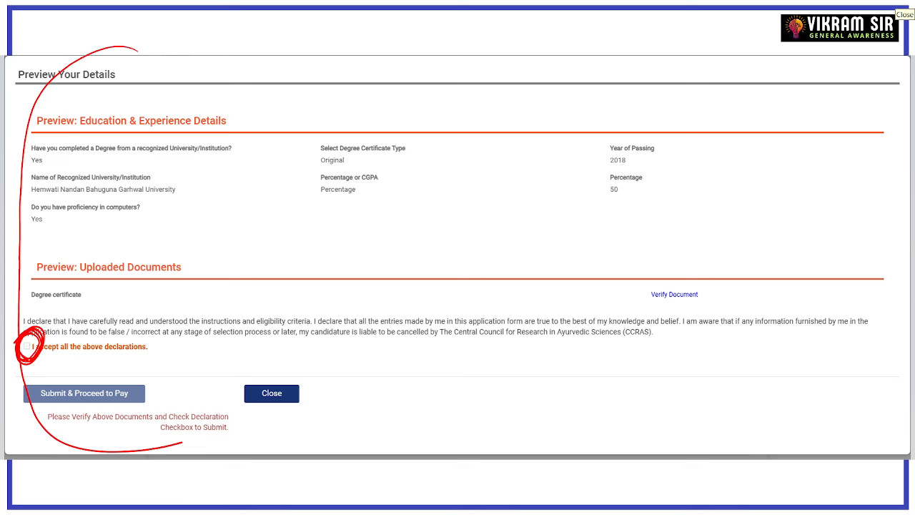
mouse_move(697, 273)
left_mouse_down()
mouse_move(686, 318)
mouse_move(725, 293)
mouse_move(643, 289)
mouse_move(732, 280)
mouse_move(690, 277)
mouse_move(719, 297)
mouse_move(656, 300)
mouse_move(689, 278)
left_mouse_up()
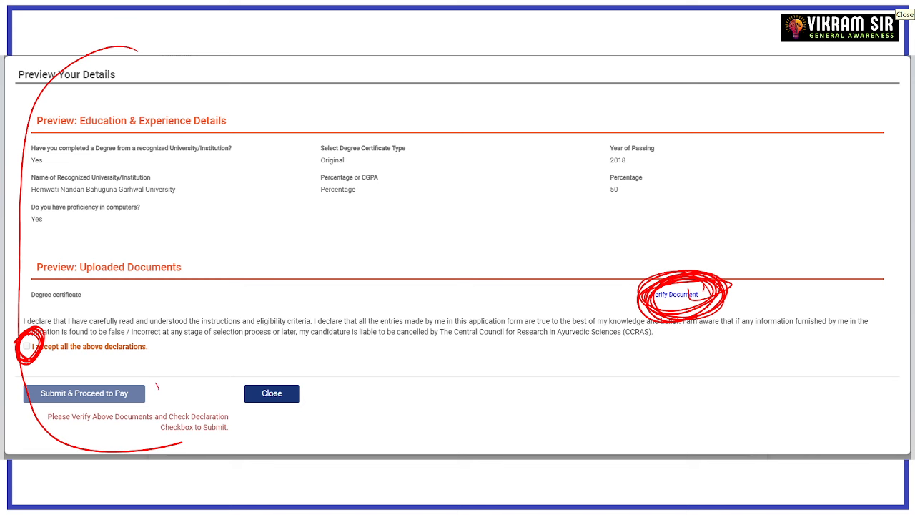
mouse_move(157, 366)
left_mouse_down()
mouse_move(159, 429)
mouse_move(143, 440)
mouse_move(71, 411)
left_mouse_up()
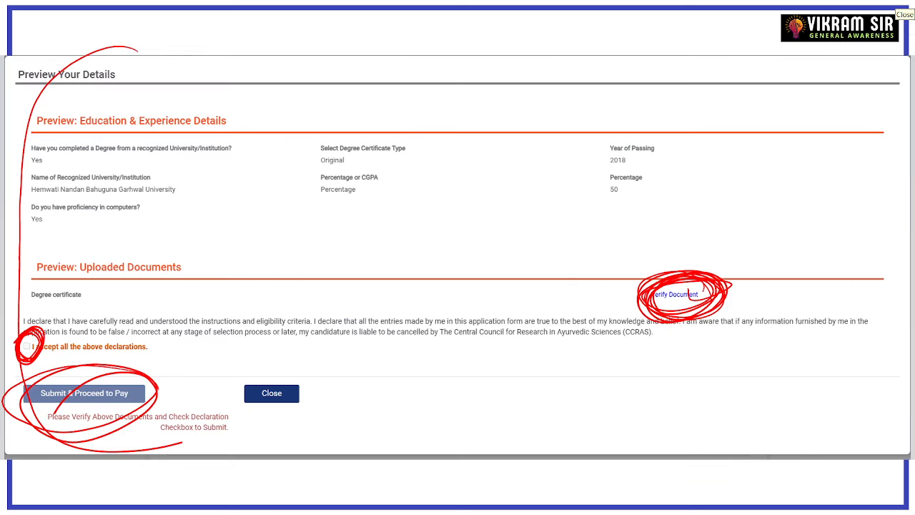
Circle Verify Document again, and circle the confirmation checkbox and OK on the degree certificate preview slide
mouse_move(704, 289)
left_mouse_down()
mouse_move(675, 269)
mouse_move(703, 286)
left_mouse_up()
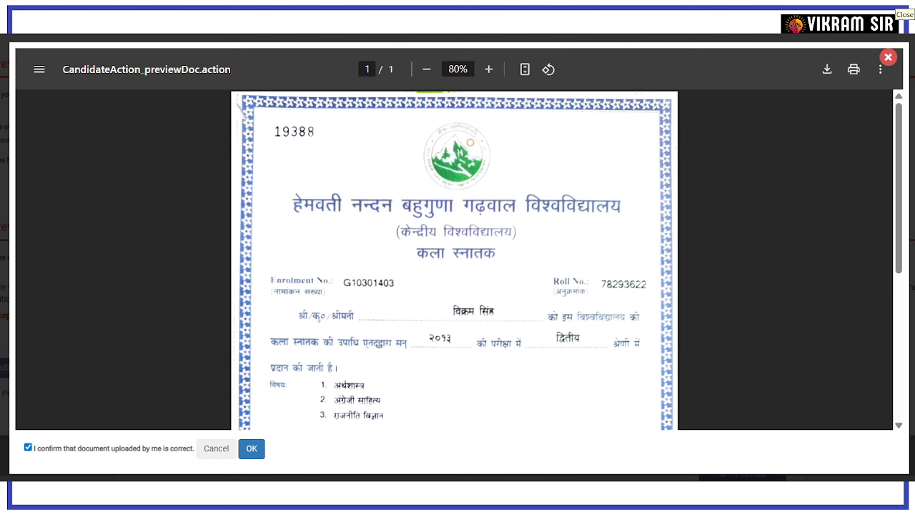
mouse_move(34, 434)
left_mouse_down()
mouse_move(44, 423)
mouse_move(54, 441)
mouse_move(36, 419)
mouse_move(8, 474)
left_mouse_up()
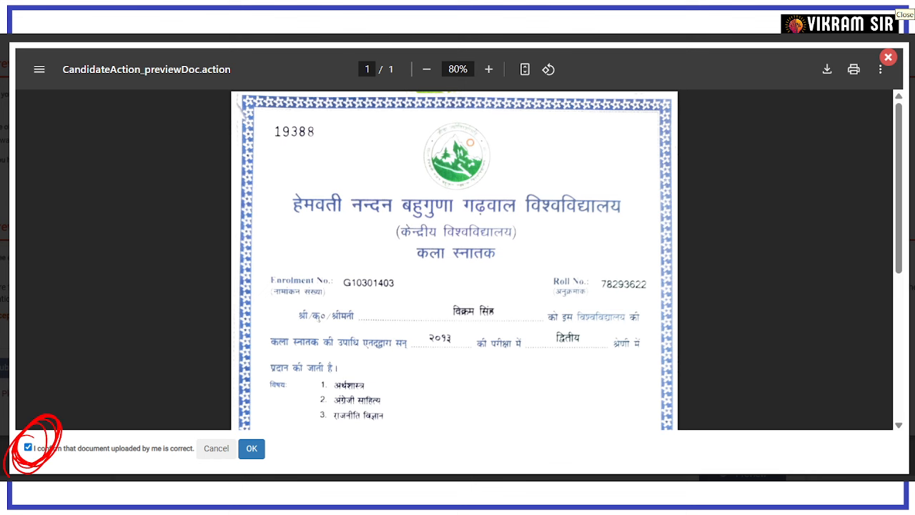
mouse_move(273, 436)
left_mouse_down()
mouse_move(240, 433)
mouse_move(275, 458)
mouse_move(218, 461)
left_mouse_up()
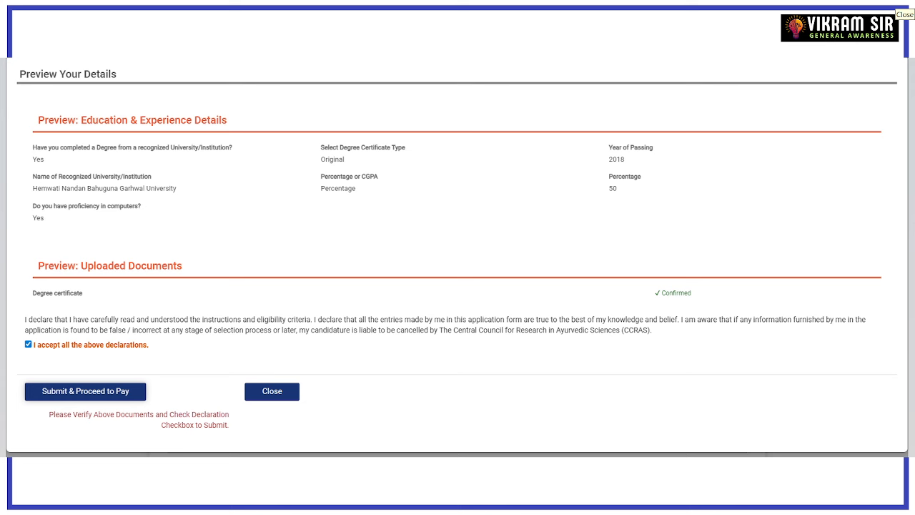
On the verified details slide, circle Submit & Proceed to Pay and the Confirmed status, and draw emphasis lines below the declaration
mouse_move(162, 371)
left_mouse_down()
mouse_move(15, 392)
mouse_move(165, 400)
mouse_move(159, 373)
left_mouse_up()
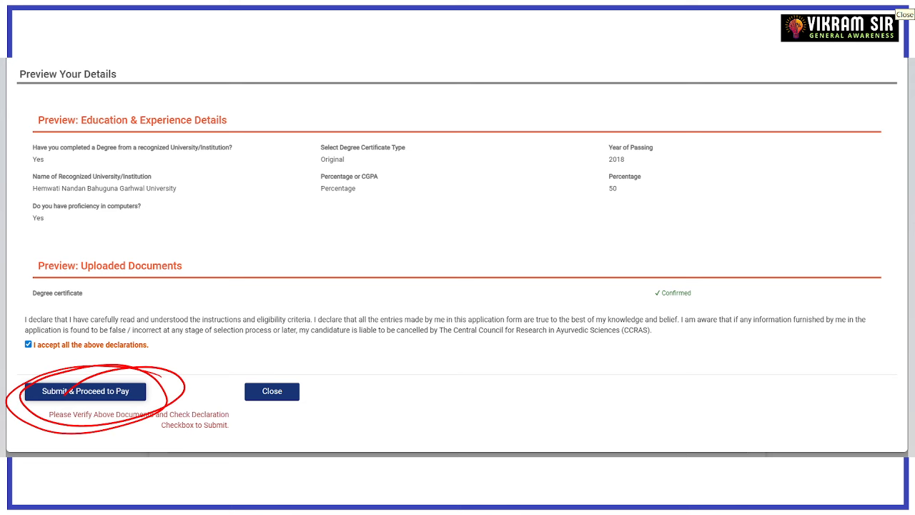
mouse_move(686, 280)
left_mouse_down()
mouse_move(711, 294)
mouse_move(643, 303)
mouse_move(686, 315)
left_mouse_up()
left_click_drag(587, 383, 654, 380)
left_click_drag(704, 395, 808, 392)
left_click_drag(718, 350, 827, 356)
left_click_drag(727, 350, 863, 348)
left_click_drag(692, 348, 767, 349)
Return to the unverified details slide and add a double tick beside Verify Document with emphasis lines below the declaration
key("Left")
key("Left")
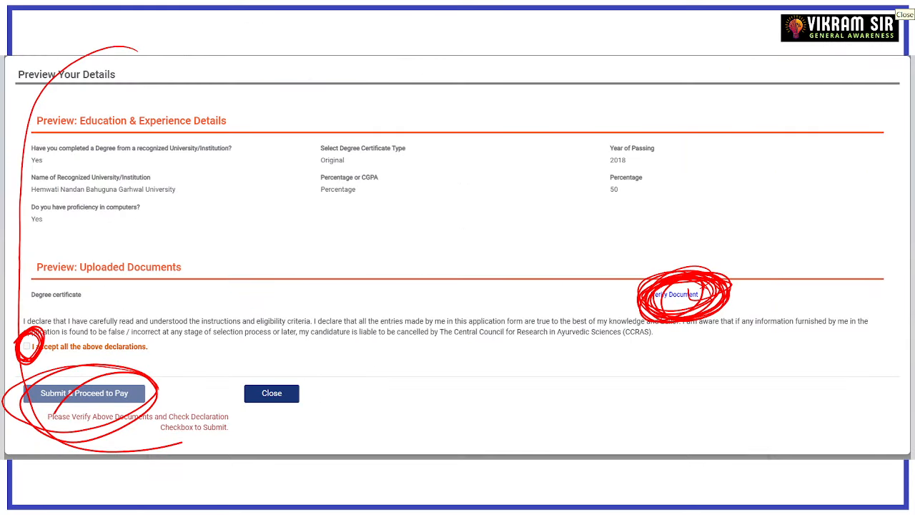
mouse_move(721, 313)
left_mouse_down()
mouse_move(795, 283)
mouse_move(803, 295)
left_mouse_up()
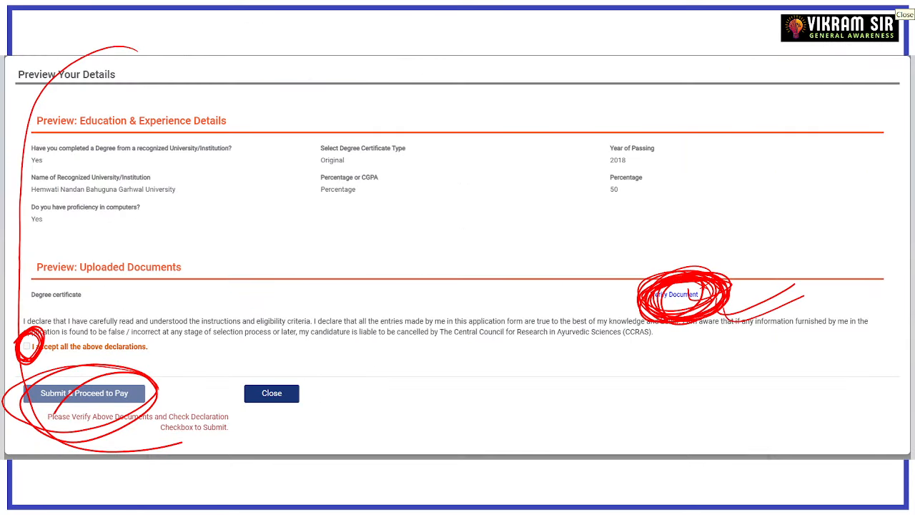
left_click_drag(594, 416, 738, 398)
left_click_drag(823, 374, 734, 389)
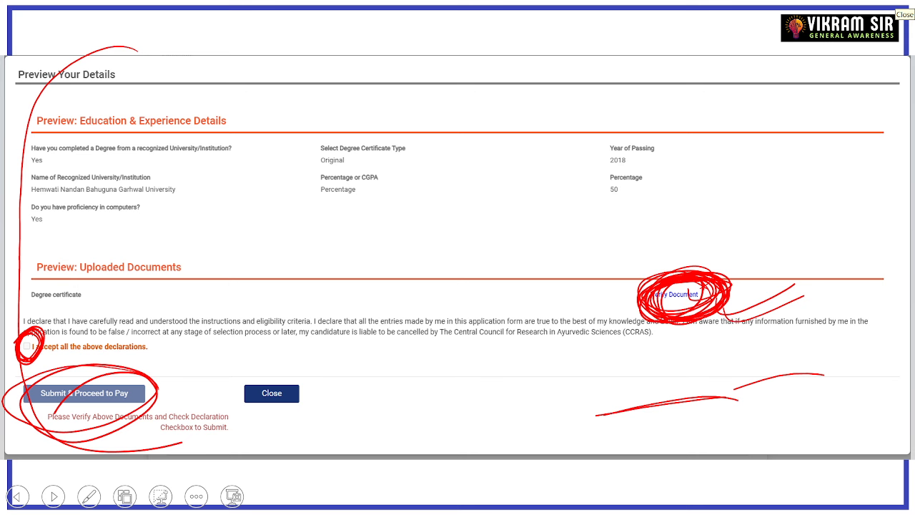
With the pen active, tick the certificate on the degree preview slide and mark its confirmation checkbox again
left_click(89, 495)
left_click(56, 504)
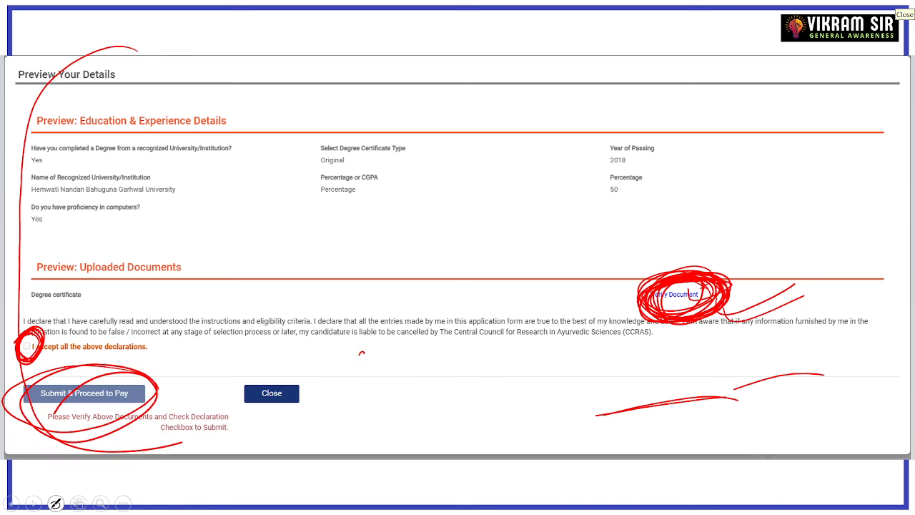
key("Left")
left_click_drag(660, 245, 546, 300)
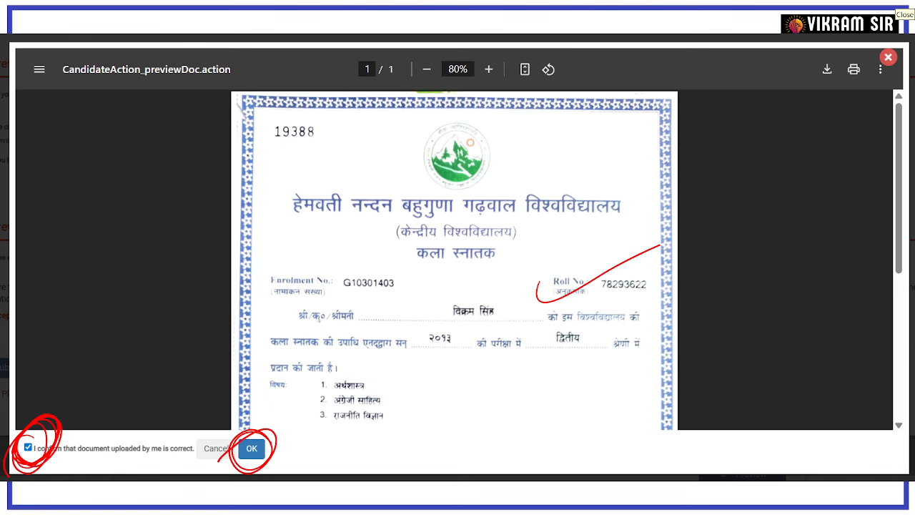
mouse_move(16, 468)
left_mouse_down()
mouse_move(32, 430)
mouse_move(21, 437)
left_mouse_up()
On the verified details slide, circle the Confirmed status and Submit & Proceed to Pay once more
key("Right")
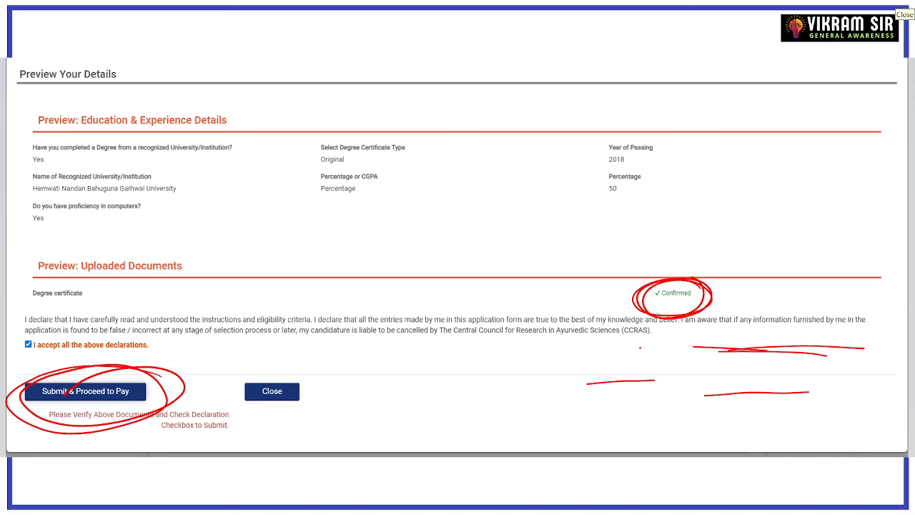
left_click_drag(703, 295, 674, 275)
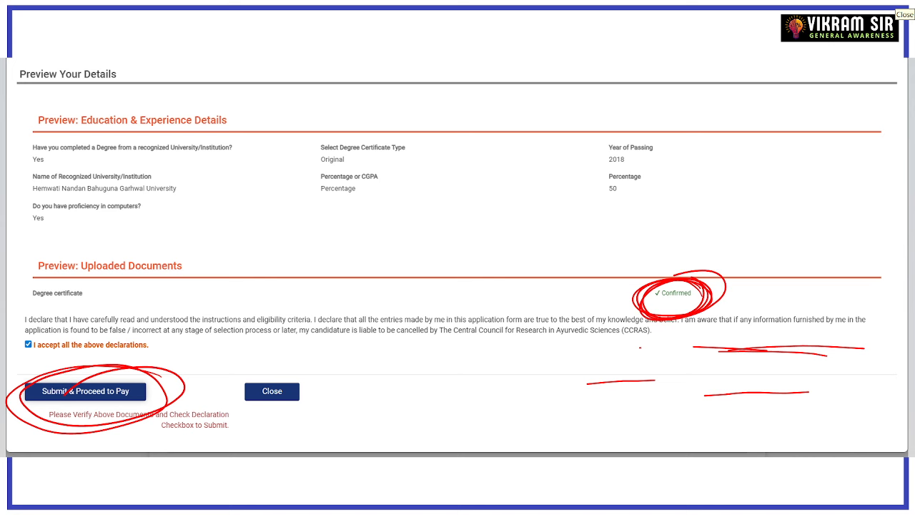
mouse_move(161, 360)
left_mouse_down()
mouse_move(21, 437)
mouse_move(22, 408)
mouse_move(200, 353)
mouse_move(111, 421)
left_mouse_up()
On the Payment slide, circle the fee details, mark and tick the Assistant - Group B post, and circle Proceed to Payment
key("Right")
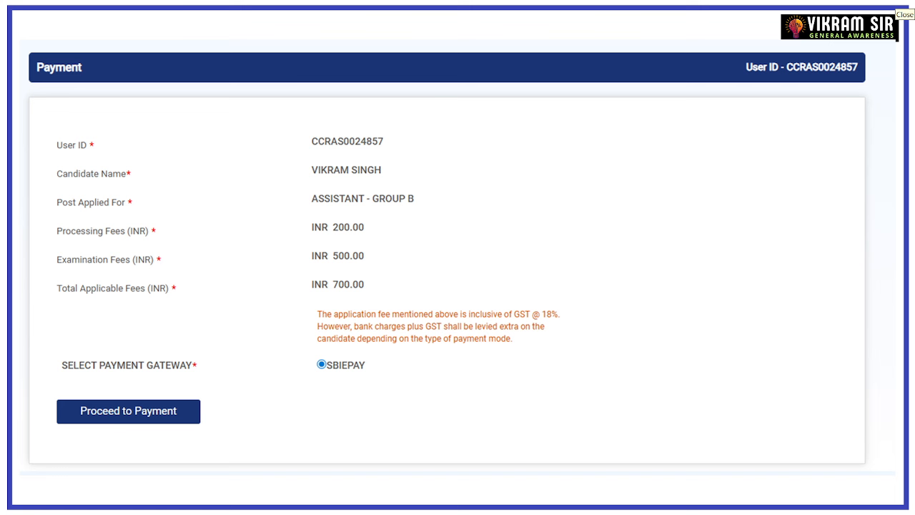
mouse_move(526, 159)
left_mouse_down()
mouse_move(44, 372)
mouse_move(273, 162)
left_mouse_up()
mouse_move(397, 226)
left_mouse_down()
mouse_move(478, 184)
mouse_move(336, 209)
mouse_move(343, 216)
left_mouse_up()
mouse_move(198, 386)
left_mouse_down()
mouse_move(137, 375)
mouse_move(52, 443)
left_mouse_up()
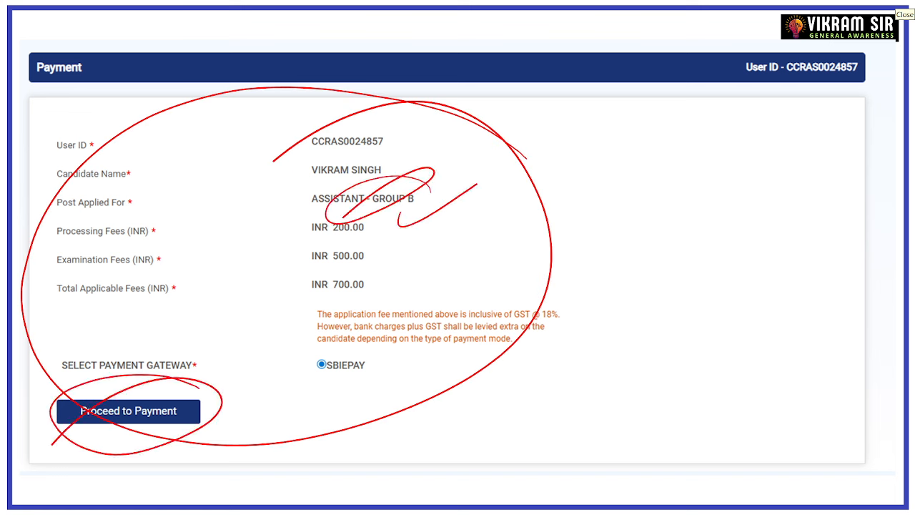
Circle the "Scan UPI QR" heading on the SBI ePay slide and draw a short stroke beside the QR code
key("Right")
mouse_move(423, 77)
left_mouse_down()
mouse_move(535, 75)
mouse_move(501, 61)
left_mouse_up()
left_click_drag(639, 326, 724, 344)
Return to the Payment slide and handwrite a circled UPI note with a downward arrow beside the fee details
key("Left")
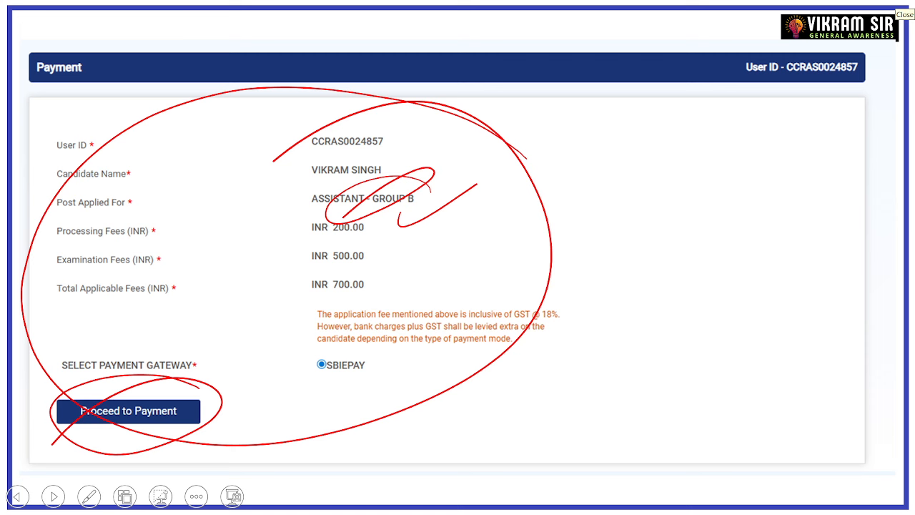
left_click_drag(600, 177, 634, 183)
mouse_move(652, 178)
left_mouse_down()
mouse_move(654, 205)
mouse_move(651, 187)
left_mouse_up()
mouse_move(677, 166)
left_mouse_down()
mouse_move(679, 188)
mouse_move(694, 193)
left_mouse_up()
left_click_drag(754, 154, 750, 152)
left_click_drag(651, 166, 753, 152)
left_click_drag(620, 232, 621, 270)
left_click_drag(606, 259, 638, 257)
Draw a line from below the UPI arrow to handwritten "UP" and "QR" notes on the Payment slide
left_click_drag(627, 292, 815, 247)
mouse_move(819, 242)
left_mouse_down()
mouse_move(820, 265)
mouse_move(823, 252)
left_mouse_up()
left_click_drag(793, 278, 826, 293)
left_click_drag(825, 280, 850, 292)
Draw emphasis lines below the UPI notes on the Payment slide and circle the code on the SBI ePay QR slide
left_click_drag(638, 330, 789, 331)
left_click_drag(585, 371, 719, 353)
left_click_drag(518, 379, 656, 363)
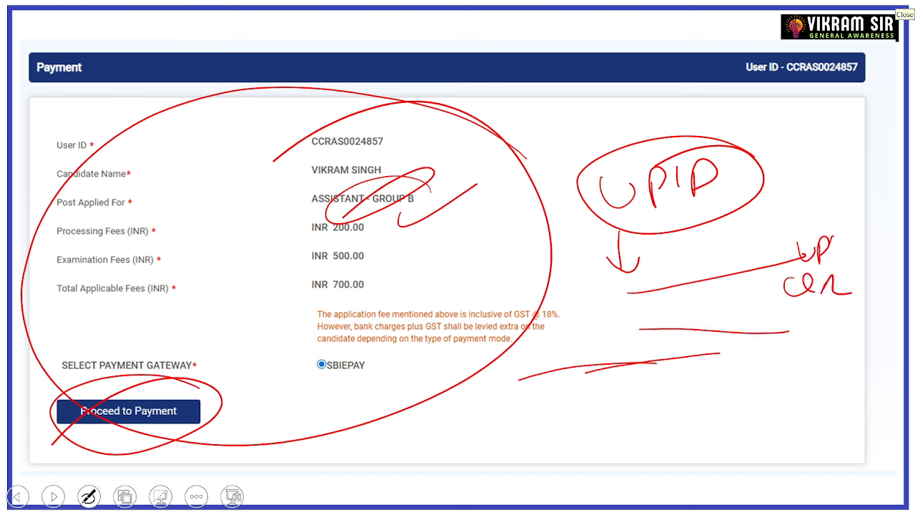
left_click_drag(788, 407, 605, 423)
left_click(89, 495)
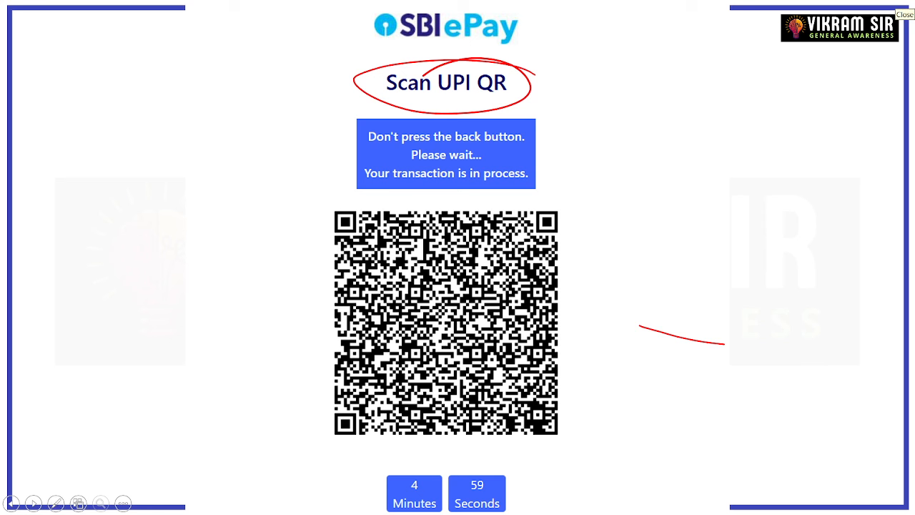
mouse_move(608, 210)
left_mouse_down()
mouse_move(568, 389)
mouse_move(435, 206)
left_mouse_up()
On the CCRAS login slide, circle the login panel and tick the User ID, Password and captcha fields
key("Right")
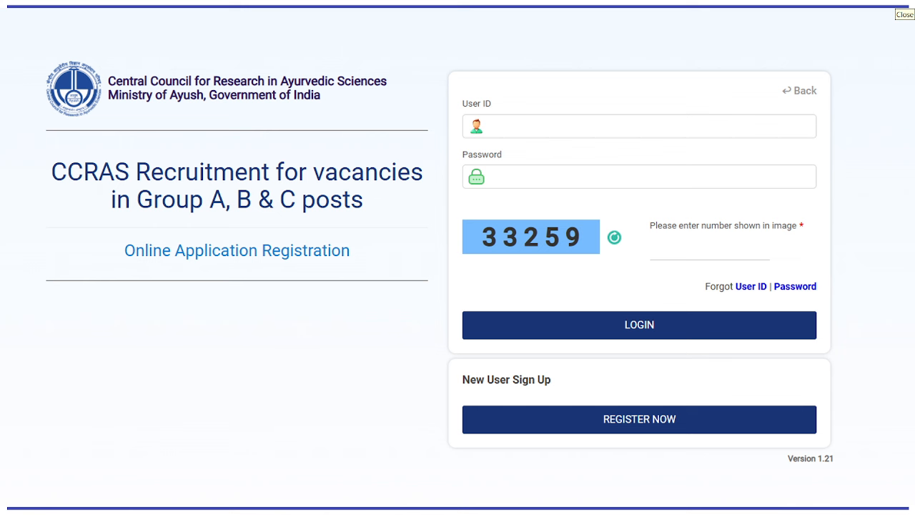
mouse_move(852, 57)
left_mouse_down()
mouse_move(408, 167)
mouse_move(786, 408)
mouse_move(729, 43)
left_mouse_up()
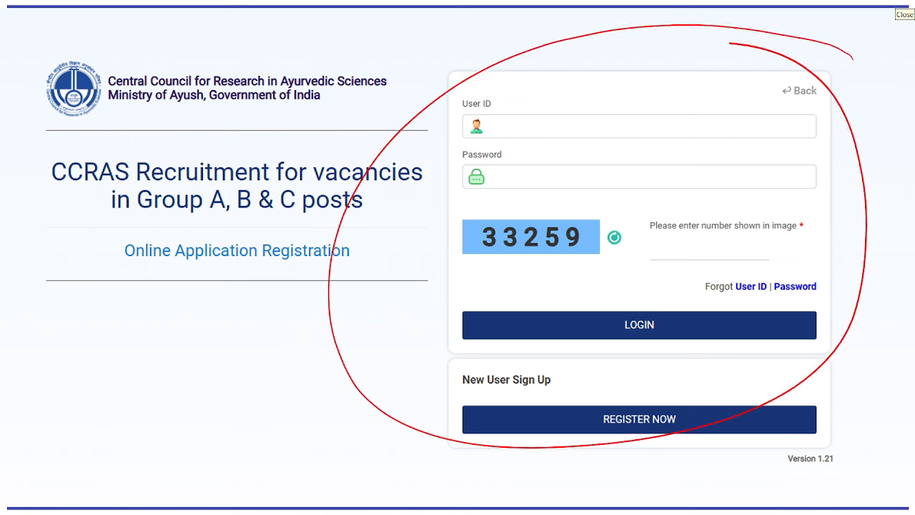
left_click_drag(509, 120, 579, 110)
left_click_drag(504, 149, 583, 144)
left_click_drag(526, 206, 575, 184)
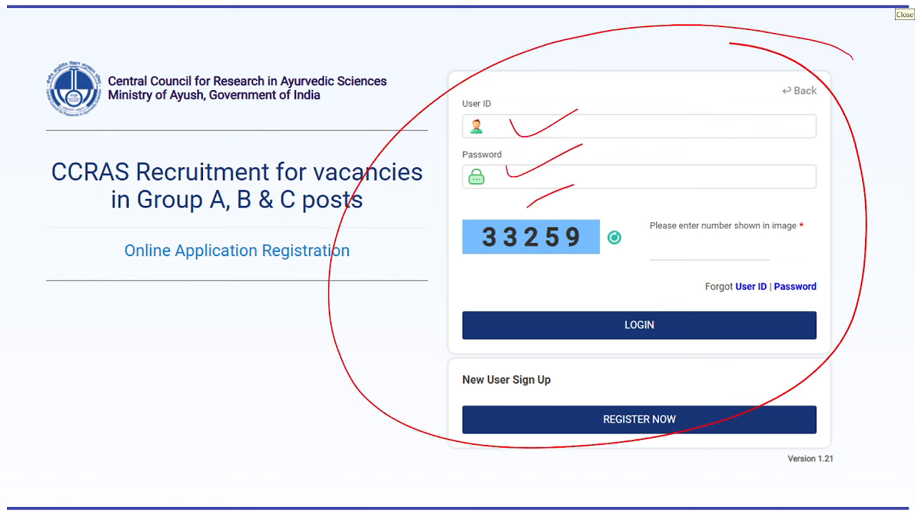
On the Apply Post slide, mark groups B and C in the group list and handwrite a circled "UDC" note
key("Right")
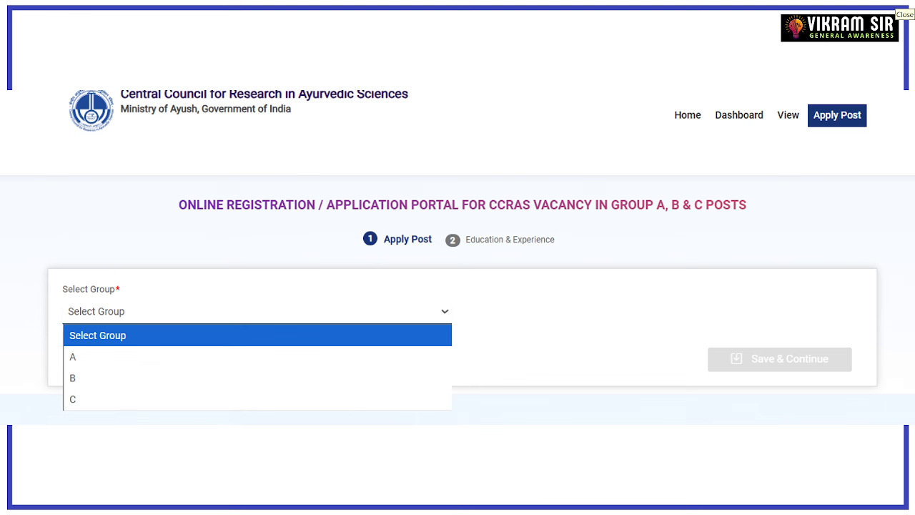
mouse_move(87, 370)
left_mouse_down()
mouse_move(83, 386)
mouse_move(99, 413)
mouse_move(43, 427)
left_mouse_up()
mouse_move(561, 307)
left_mouse_down()
mouse_move(561, 325)
mouse_move(598, 309)
left_mouse_up()
mouse_move(599, 307)
left_mouse_down()
mouse_move(613, 321)
mouse_move(595, 336)
left_mouse_up()
left_click_drag(648, 297, 679, 326)
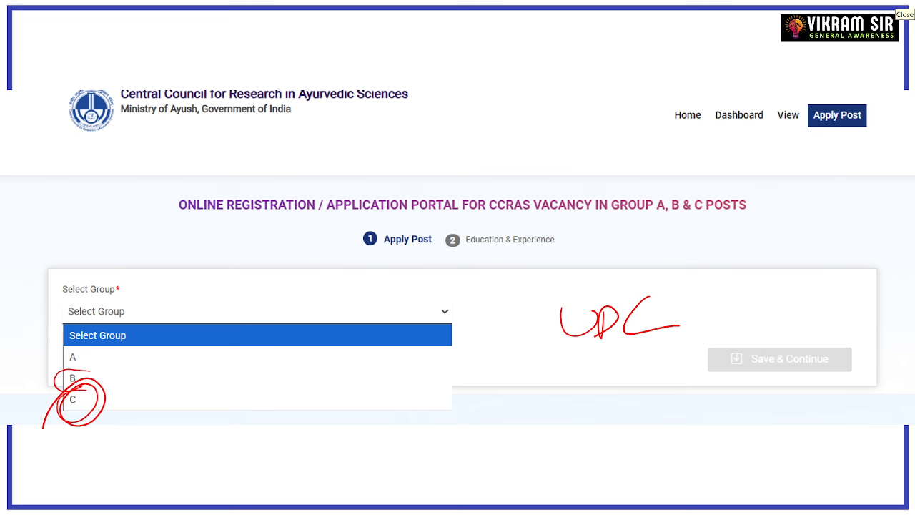
mouse_move(711, 293)
left_mouse_down()
mouse_move(696, 373)
mouse_move(713, 300)
left_mouse_up()
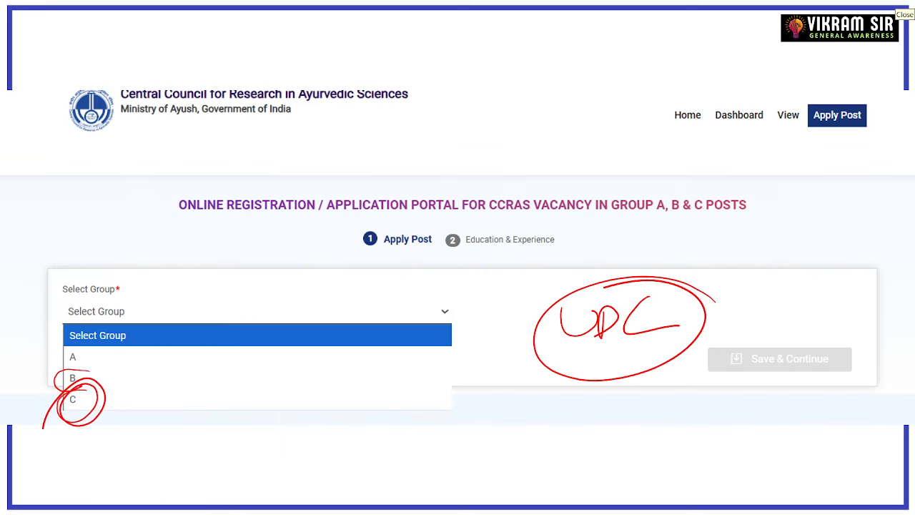
Add strokes over the UDC note and emphasis lines below Save & Continue on the Apply Post slide
left_click_drag(573, 355, 663, 314)
left_click_drag(588, 360, 610, 348)
left_click_drag(656, 387, 770, 395)
left_click_drag(671, 410, 778, 411)
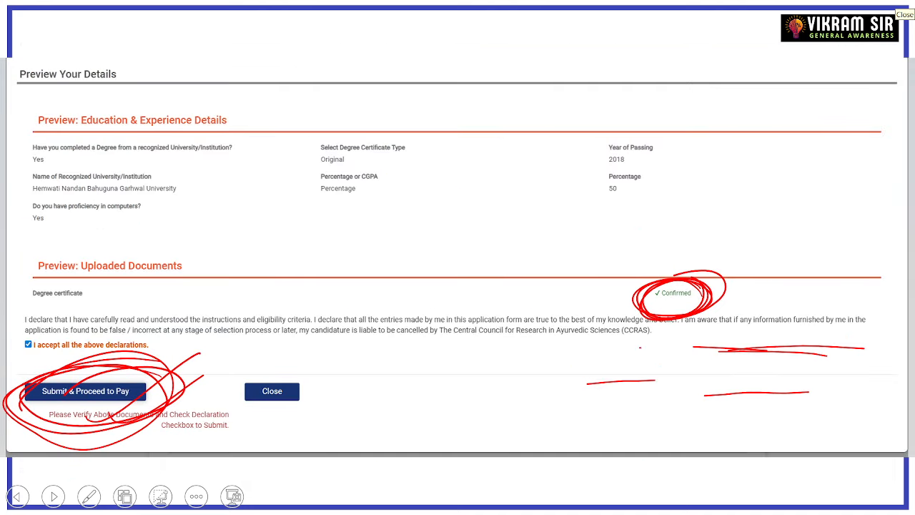
On the verified details slide, circle the Confirmed status and accepted declaration again and add emphasis lines around the declaration text
left_click_drag(704, 285, 723, 282)
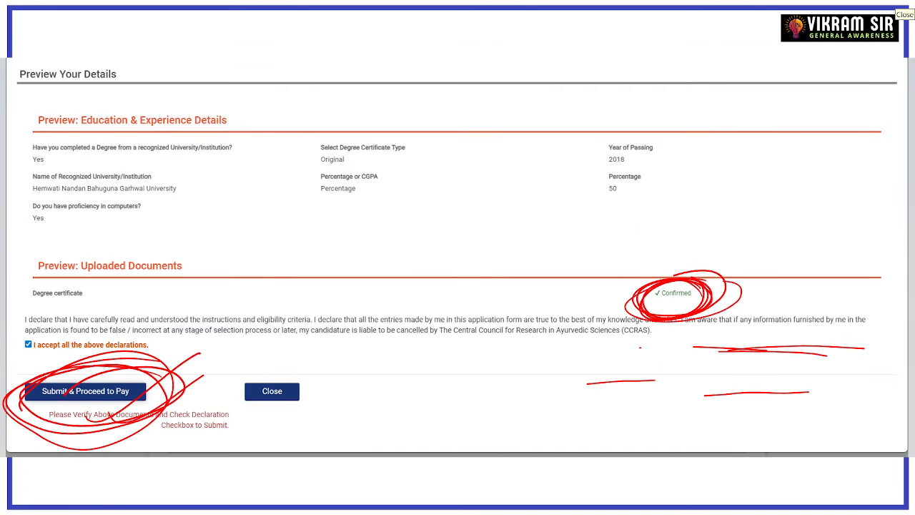
mouse_move(122, 382)
left_mouse_down()
mouse_move(71, 332)
mouse_move(68, 361)
left_mouse_up()
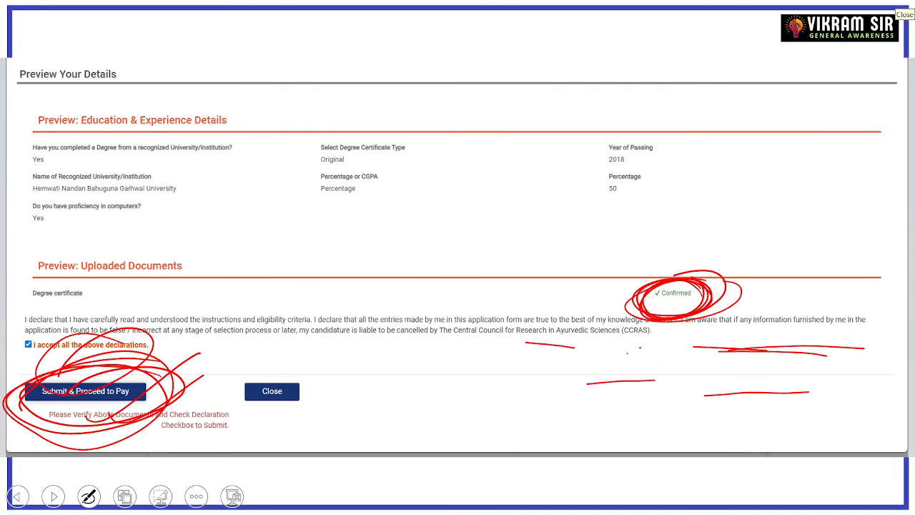
left_click_drag(462, 331, 575, 329)
left_click_drag(525, 343, 574, 347)
left_click_drag(612, 340, 701, 349)
left_click_drag(679, 374, 798, 380)
mouse_move(763, 371)
left_mouse_down()
mouse_move(624, 385)
mouse_move(790, 382)
left_mouse_up()
left_click_drag(749, 376, 649, 382)
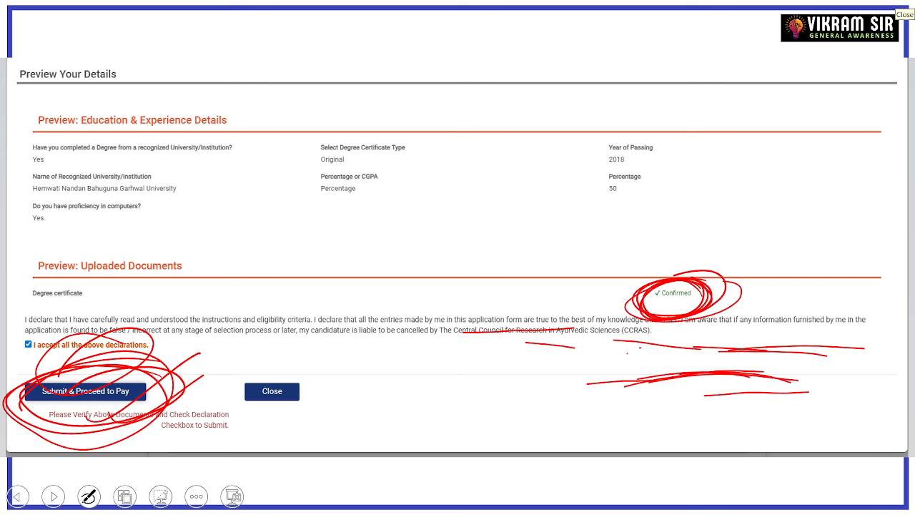
Advance the slideshow past the payment and QR slides to the annotated CCRAS login slide
key("Right")
key("Right")
key("Right")
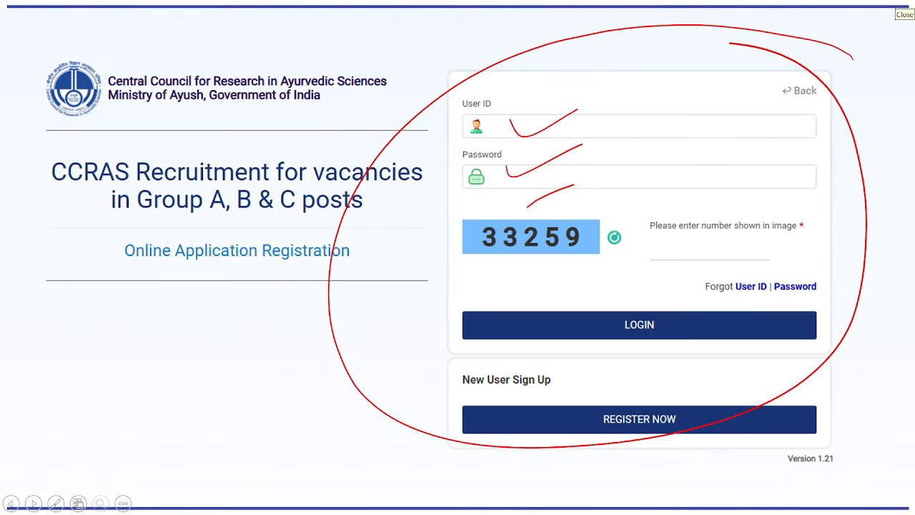
Advance to the Apply Post slide and handwrite circled "UDC" and "MTS" notes around Save & Continue
key("Right")
mouse_move(750, 313)
left_mouse_down()
mouse_move(768, 314)
mouse_move(773, 334)
left_mouse_up()
left_click_drag(776, 312, 781, 334)
left_click_drag(821, 314, 801, 334)
left_click_drag(758, 296, 850, 318)
mouse_move(790, 415)
left_mouse_down()
mouse_move(822, 405)
mouse_move(840, 382)
left_mouse_up()
left_click_drag(831, 384, 833, 413)
left_click_drag(859, 394, 847, 420)
left_click_drag(861, 369, 874, 400)
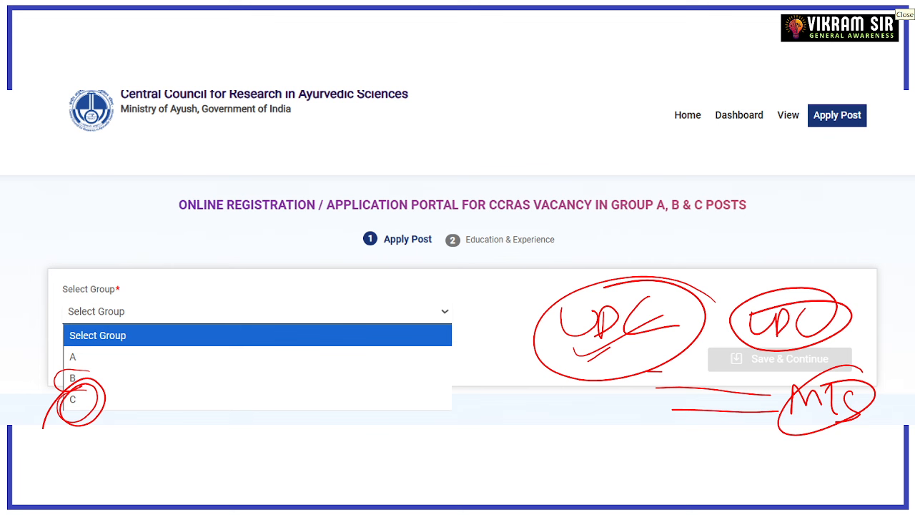
Circle Home and Dashboard in the slide's site navigation and sketch three stacked boxes beneath it
mouse_move(690, 96)
left_mouse_down()
mouse_move(665, 123)
mouse_move(701, 100)
mouse_move(758, 120)
mouse_move(730, 140)
mouse_move(791, 135)
mouse_move(773, 201)
left_mouse_up()
mouse_move(762, 153)
left_mouse_down()
mouse_move(775, 174)
mouse_move(774, 223)
left_mouse_up()
mouse_move(770, 187)
left_mouse_down()
mouse_move(846, 174)
mouse_move(769, 210)
left_mouse_up()
left_click_drag(783, 223, 783, 259)
left_click_drag(776, 239, 789, 260)
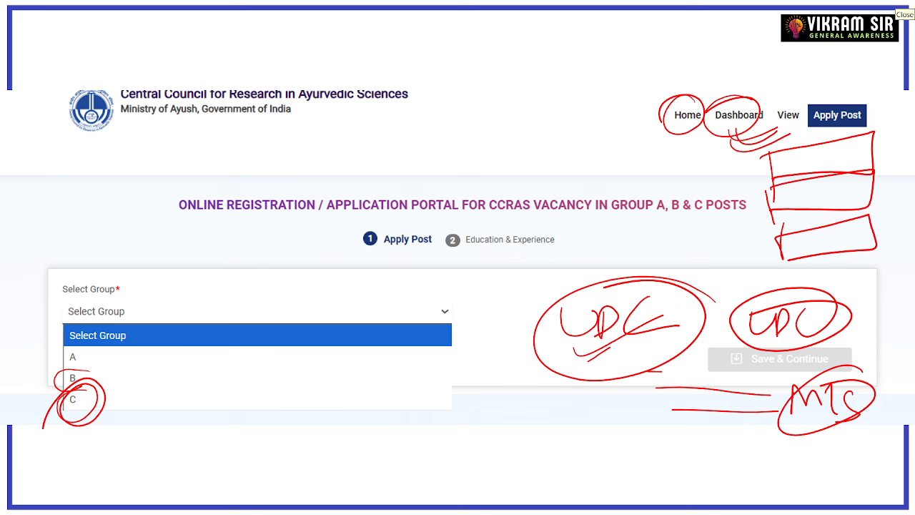
Circle the larger UDC note again and add heavy circles around Apply Post with a stroke back toward Dashboard
mouse_move(706, 293)
left_mouse_down()
mouse_move(699, 335)
mouse_move(618, 283)
left_mouse_up()
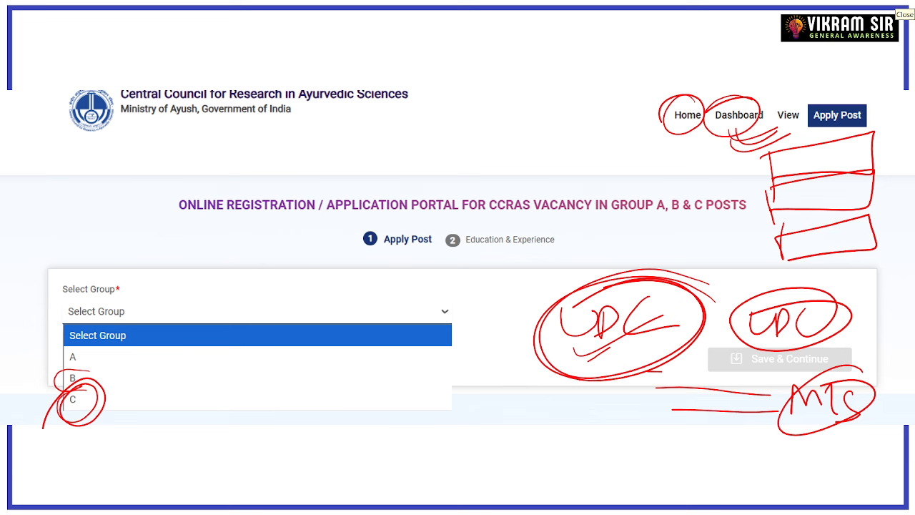
mouse_move(836, 91)
left_mouse_down()
mouse_move(860, 104)
mouse_move(843, 95)
left_mouse_up()
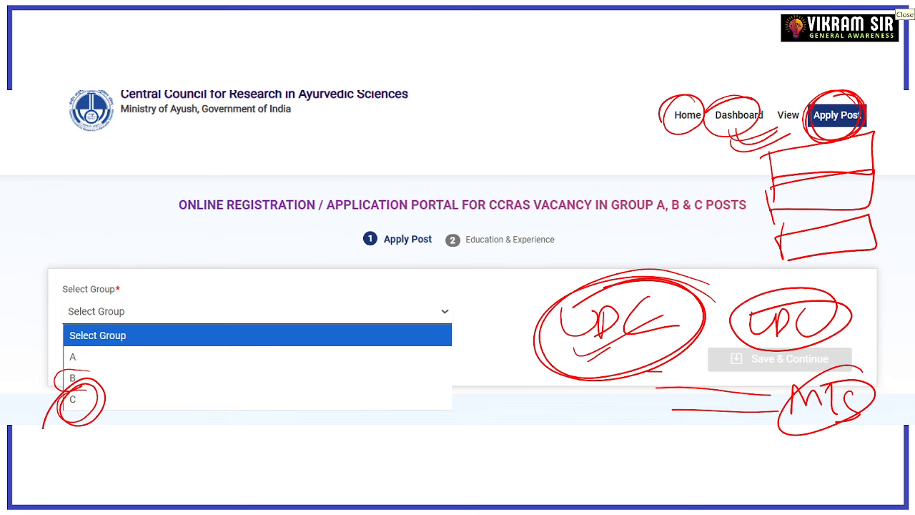
mouse_move(840, 144)
left_mouse_down()
mouse_move(850, 97)
mouse_move(774, 134)
left_mouse_up()
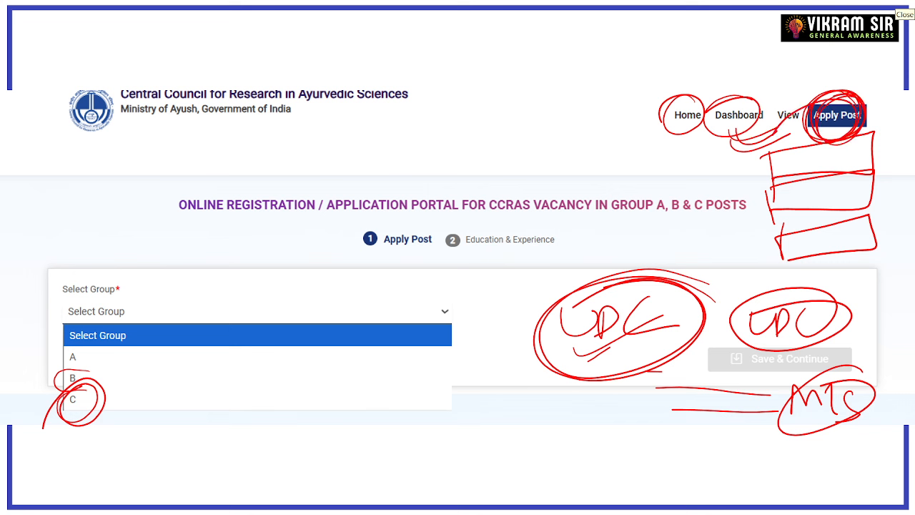
Circle group C again and draw a curve from the group list to a new circled "UDC" note
mouse_move(65, 387)
left_mouse_down()
mouse_move(50, 428)
mouse_move(93, 400)
left_mouse_up()
mouse_move(405, 320)
left_mouse_down()
mouse_move(611, 267)
mouse_move(594, 301)
left_mouse_up()
left_click_drag(643, 278, 646, 303)
mouse_move(667, 258)
left_mouse_down()
mouse_move(562, 275)
mouse_move(576, 264)
left_mouse_up()
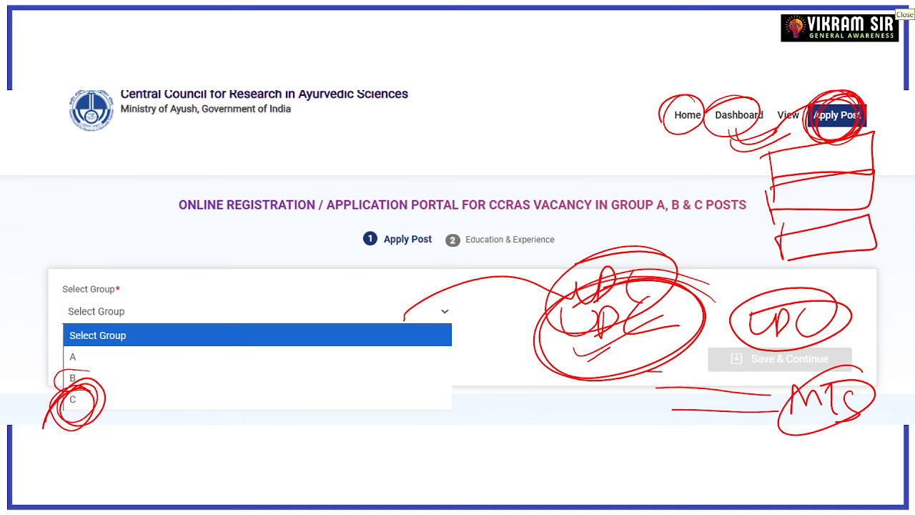
Go over the marks on Apply Post and the group list again and handwrite another circled note between the UDC notes
mouse_move(865, 99)
left_mouse_down()
mouse_move(826, 137)
mouse_move(854, 104)
left_mouse_up()
mouse_move(84, 373)
left_mouse_down()
mouse_move(77, 397)
mouse_move(89, 393)
left_mouse_up()
mouse_move(635, 317)
left_mouse_down()
mouse_move(687, 323)
mouse_move(751, 293)
mouse_move(715, 300)
left_mouse_up()
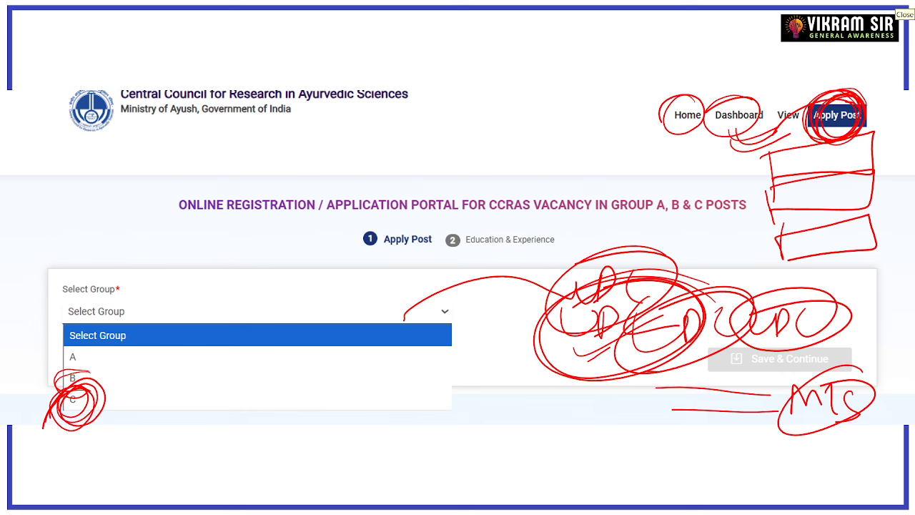
Draw a long arrow from Apply Post to the registration portal heading and add a circled handwritten note beside it
left_click_drag(822, 99, 843, 136)
mouse_move(828, 84)
left_mouse_down()
mouse_move(713, 90)
mouse_move(450, 213)
left_mouse_up()
left_click_drag(455, 179, 493, 201)
mouse_move(577, 194)
left_mouse_down()
mouse_move(579, 220)
mouse_move(614, 191)
mouse_move(633, 209)
left_mouse_up()
mouse_move(624, 195)
left_mouse_down()
mouse_move(648, 206)
mouse_move(482, 220)
left_mouse_up()
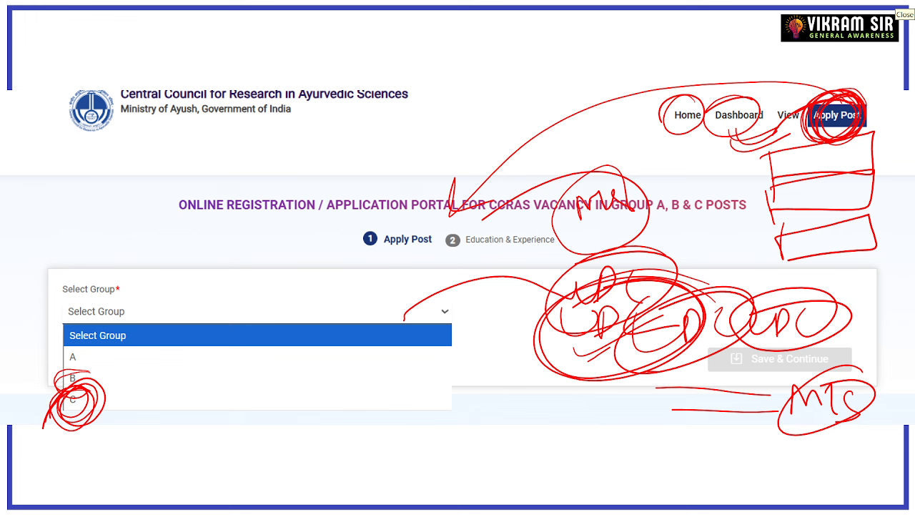
Add another circled handwritten note at the end of the portal heading and circle Select Group with a line to group B
left_click_drag(707, 200, 725, 202)
mouse_move(724, 196)
left_mouse_down()
mouse_move(737, 196)
mouse_move(727, 213)
left_mouse_up()
mouse_move(766, 193)
left_mouse_down()
mouse_move(769, 208)
mouse_move(790, 207)
left_mouse_up()
mouse_move(783, 188)
left_mouse_down()
mouse_move(790, 227)
mouse_move(727, 187)
left_mouse_up()
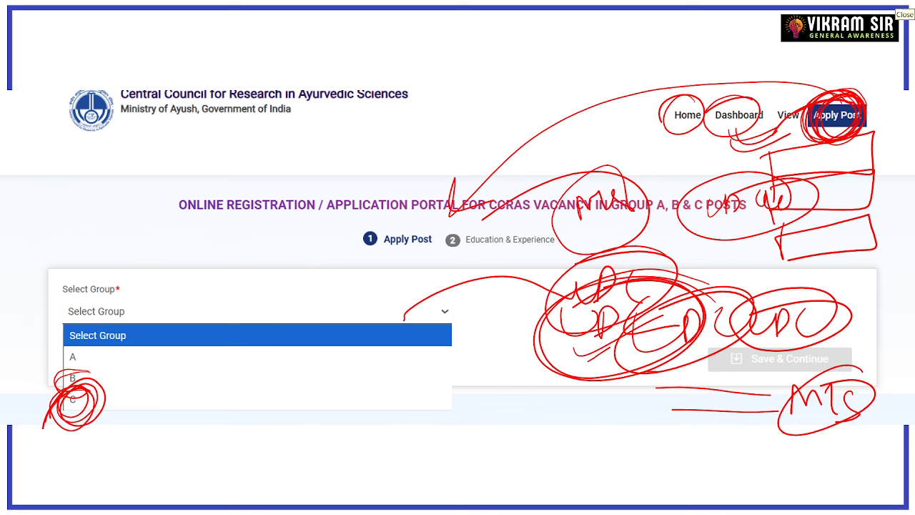
left_click_drag(90, 343, 77, 376)
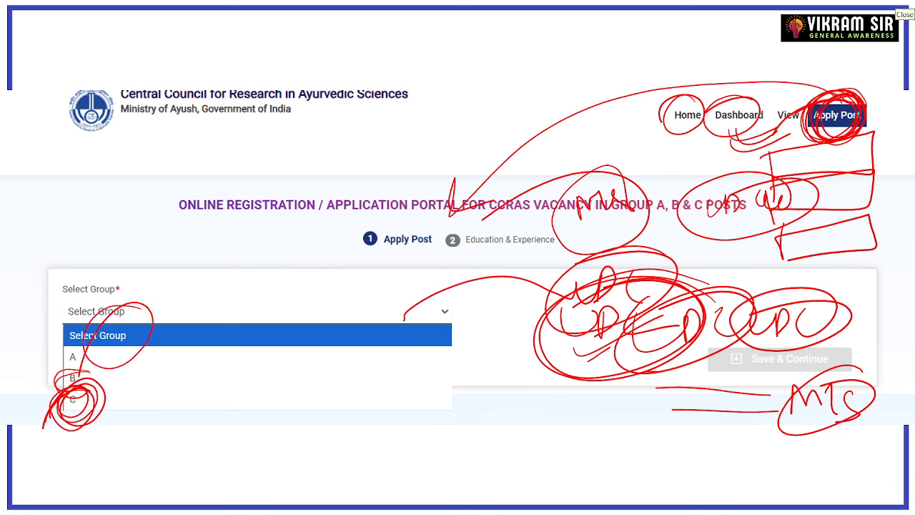
mouse_move(623, 413)
left_mouse_down()
mouse_move(657, 422)
mouse_move(655, 433)
left_mouse_up()
left_click_drag(659, 387, 617, 398)
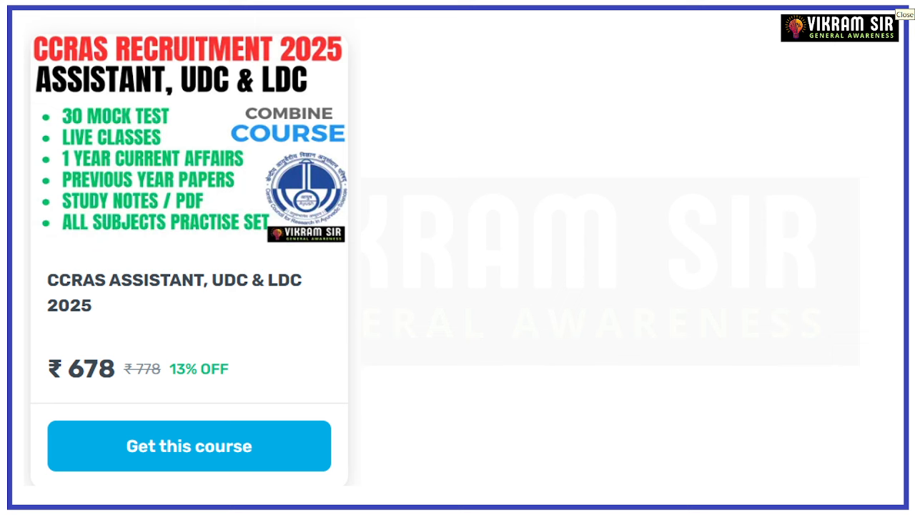
On the CCRAS combined course slide, tick Assistant, circle UDC & LDC and add a check mark beside the mock test line
left_click_drag(93, 97, 156, 65)
mouse_move(300, 57)
left_mouse_down()
mouse_move(229, 108)
mouse_move(309, 77)
left_mouse_up()
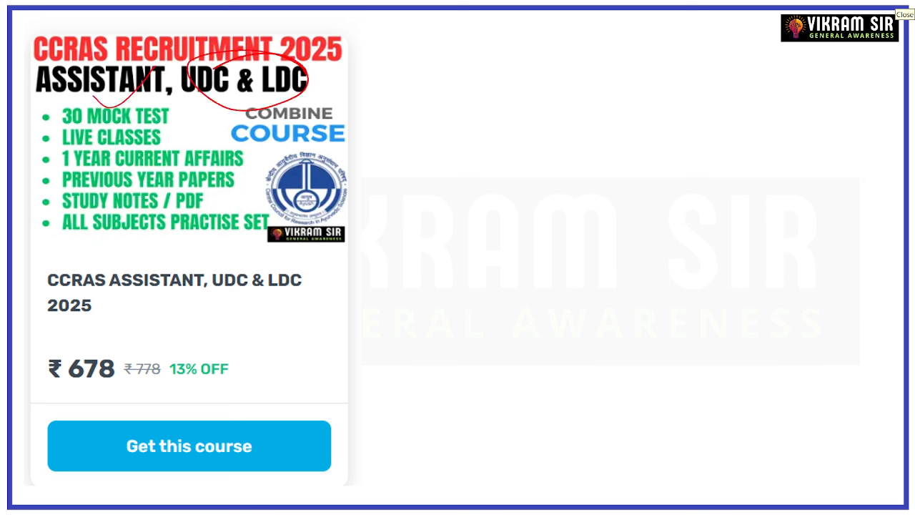
left_click_drag(159, 120, 234, 91)
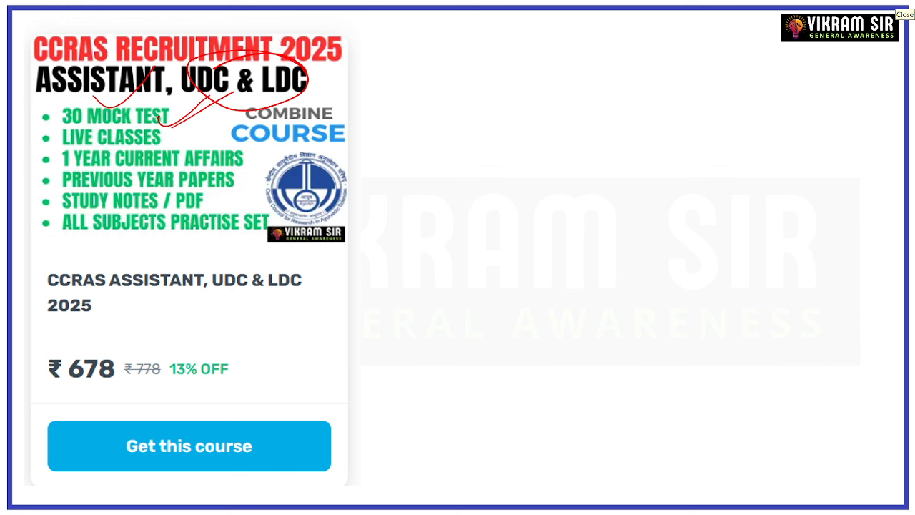